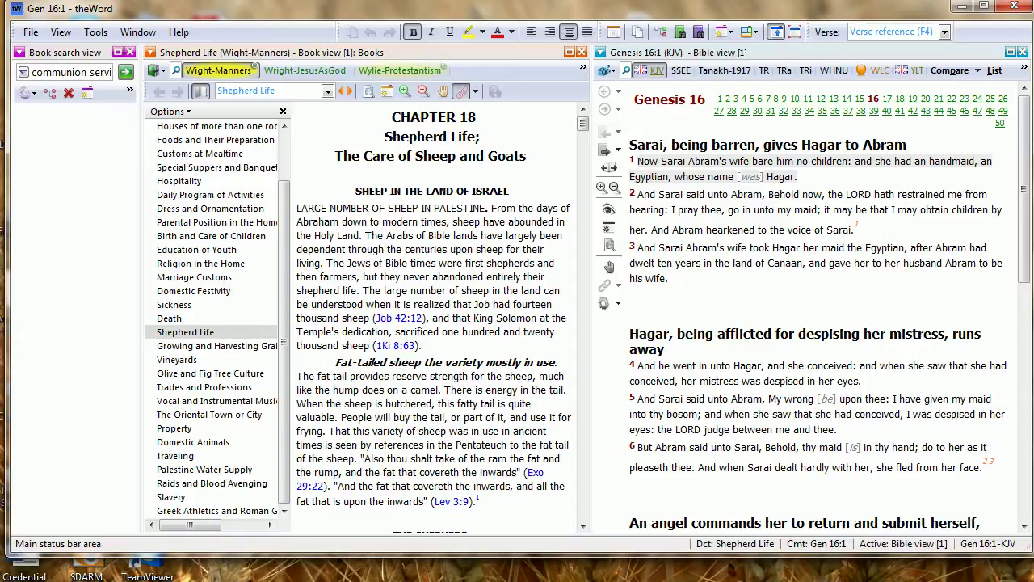
# - Bring up the Daily Readings overview from Tools and confirm its startup display options
pyautogui.click(611, 36)
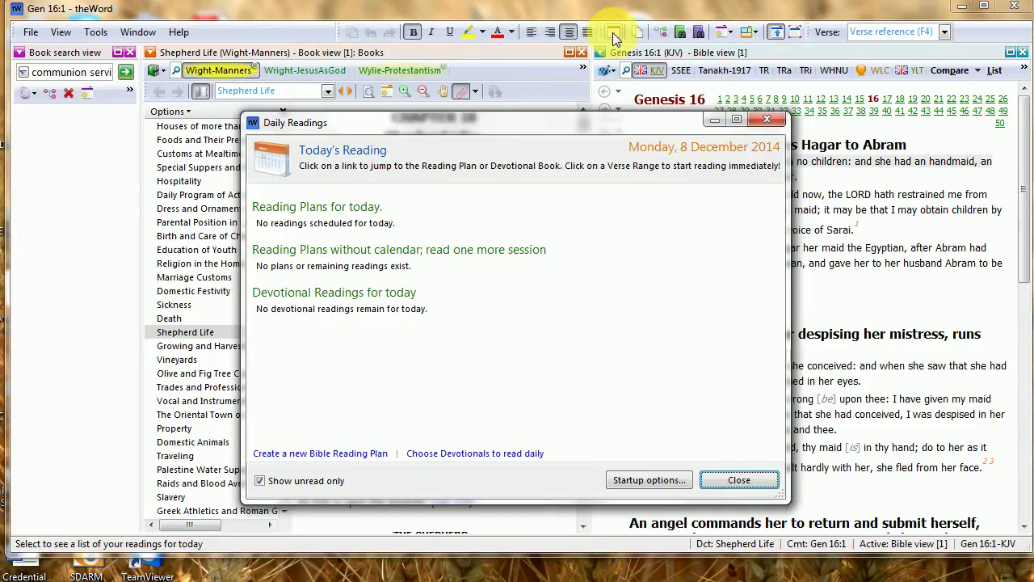
pyautogui.click(95, 32)
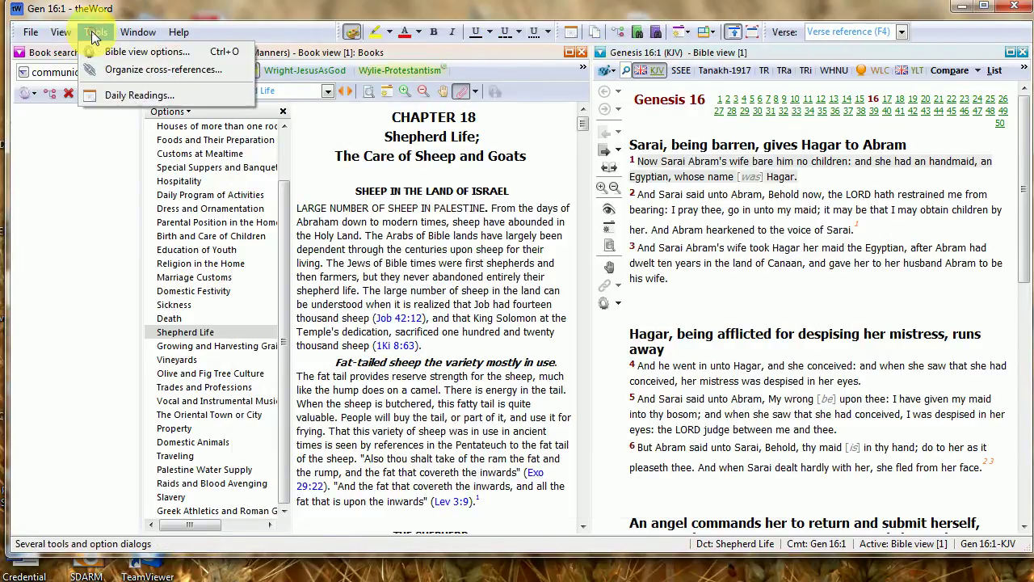
pyautogui.click(105, 97)
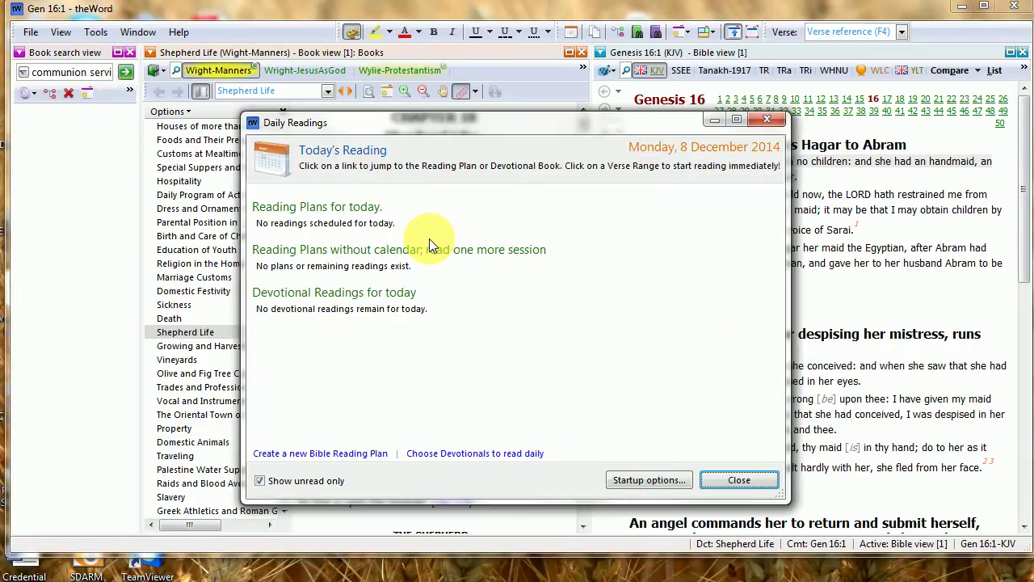
pyautogui.click(646, 483)
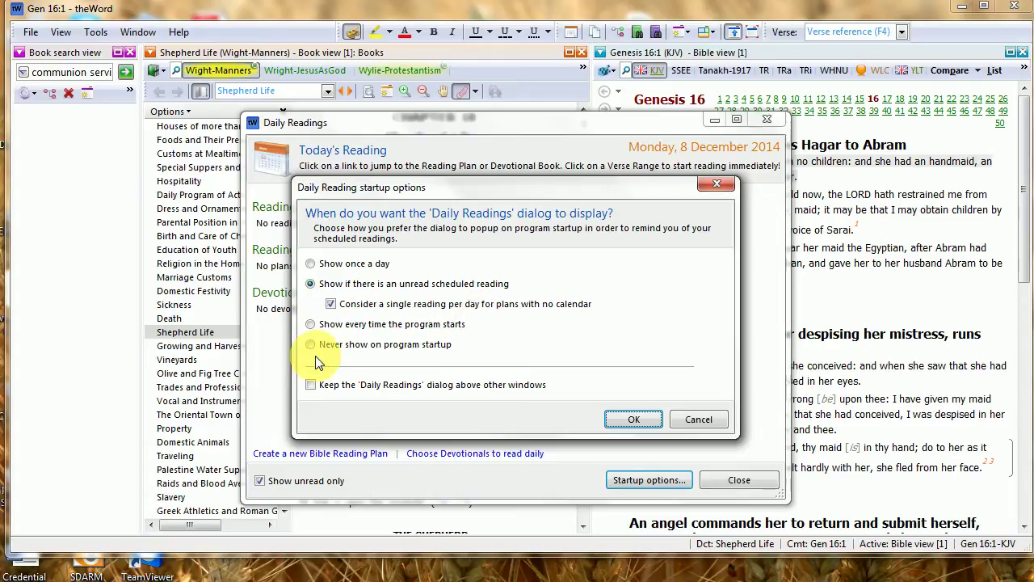
pyautogui.click(634, 418)
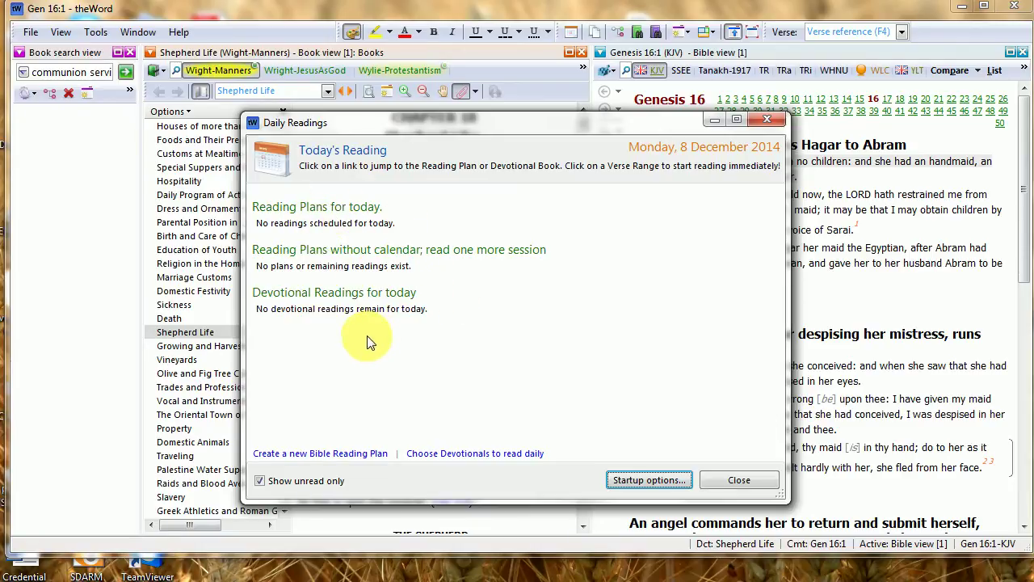
# - Launch File > New Bible Reading Plan and proceed with a pre-defined plan
pyautogui.click(322, 454)
pyautogui.click(743, 451)
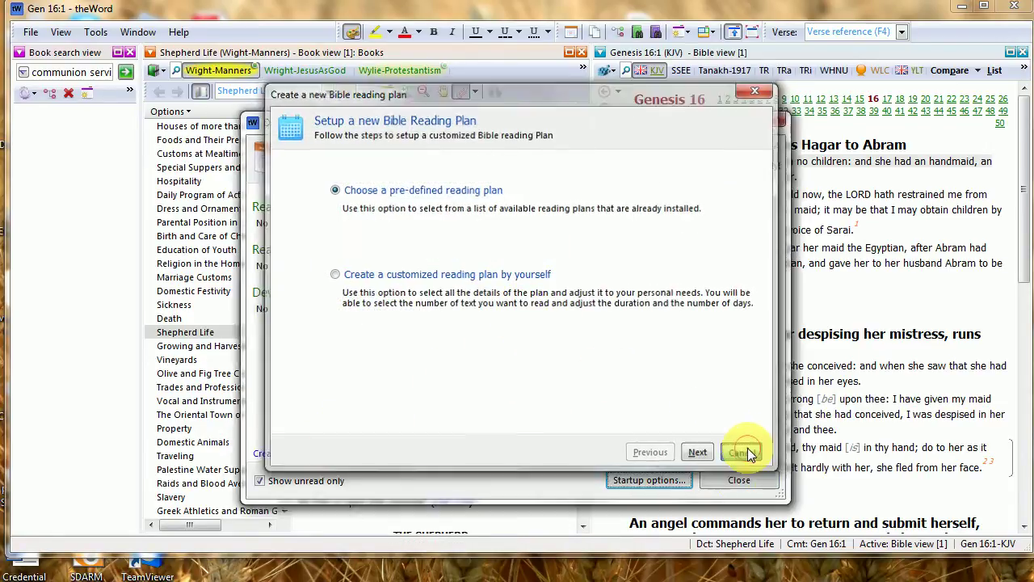
pyautogui.click(30, 33)
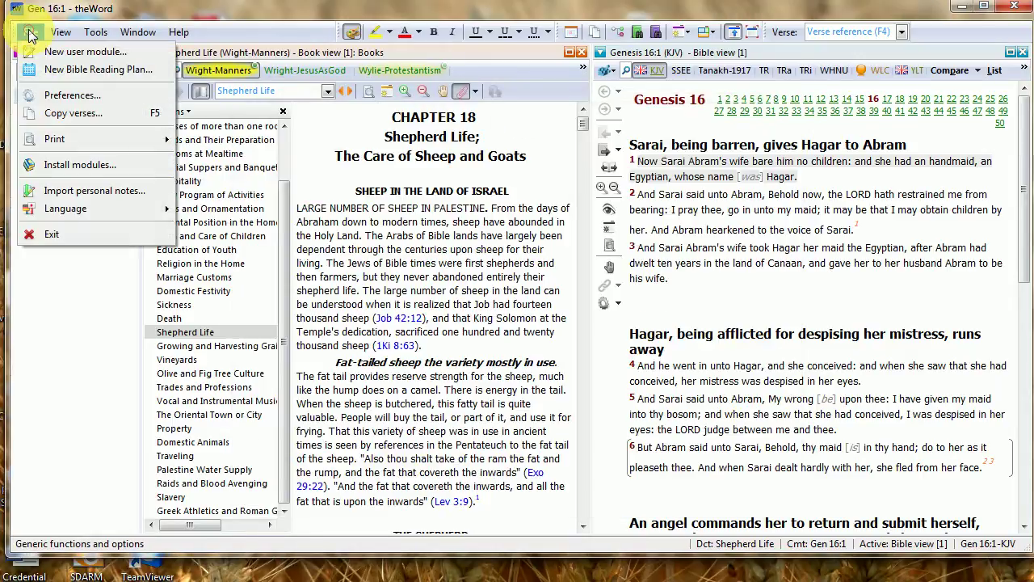
pyautogui.click(56, 70)
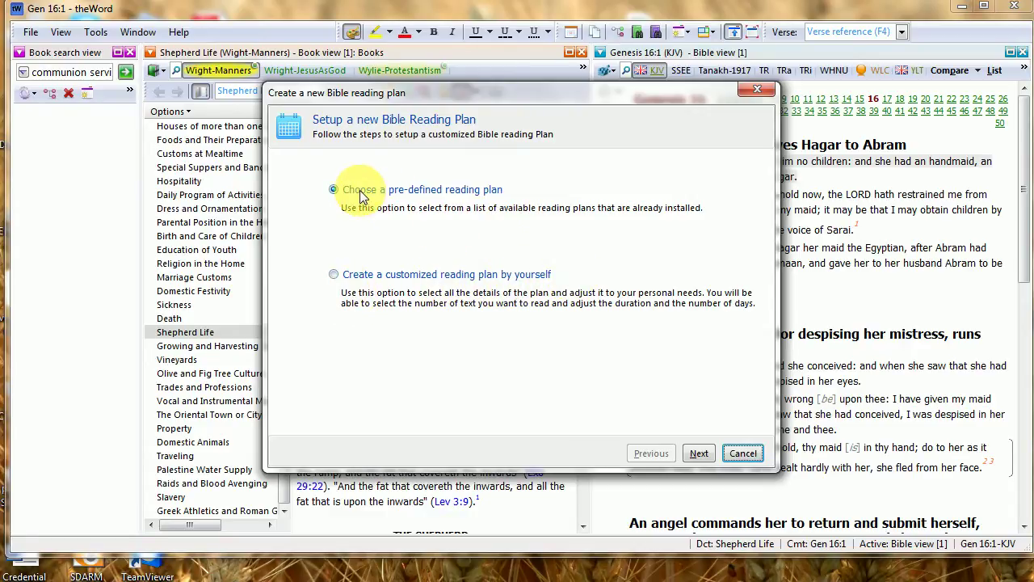
pyautogui.click(699, 454)
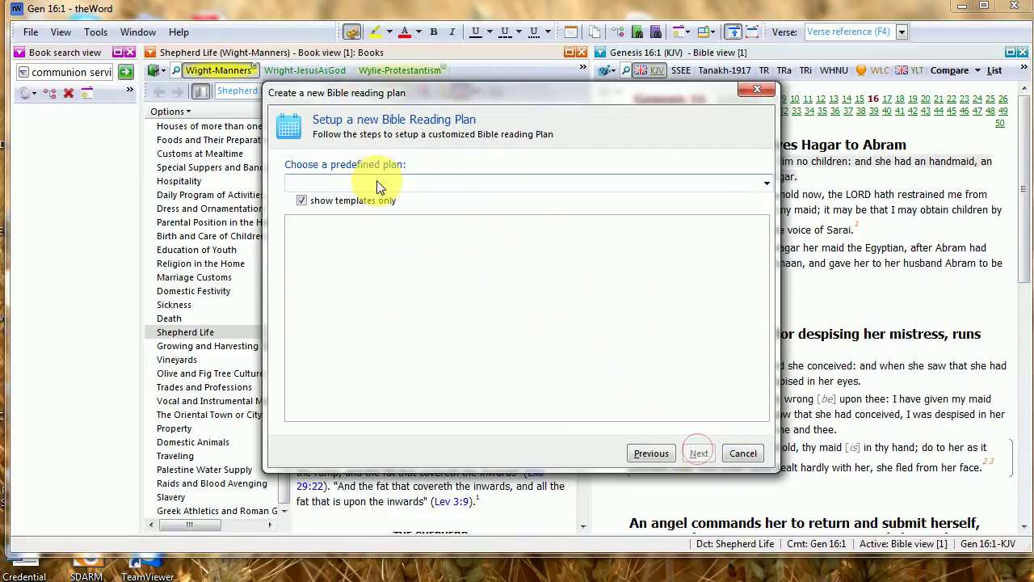
# - Compare the chronological and historical plans, settling on 1yrHist - Bible Reading Plan in Historical Order
pyautogui.click(763, 183)
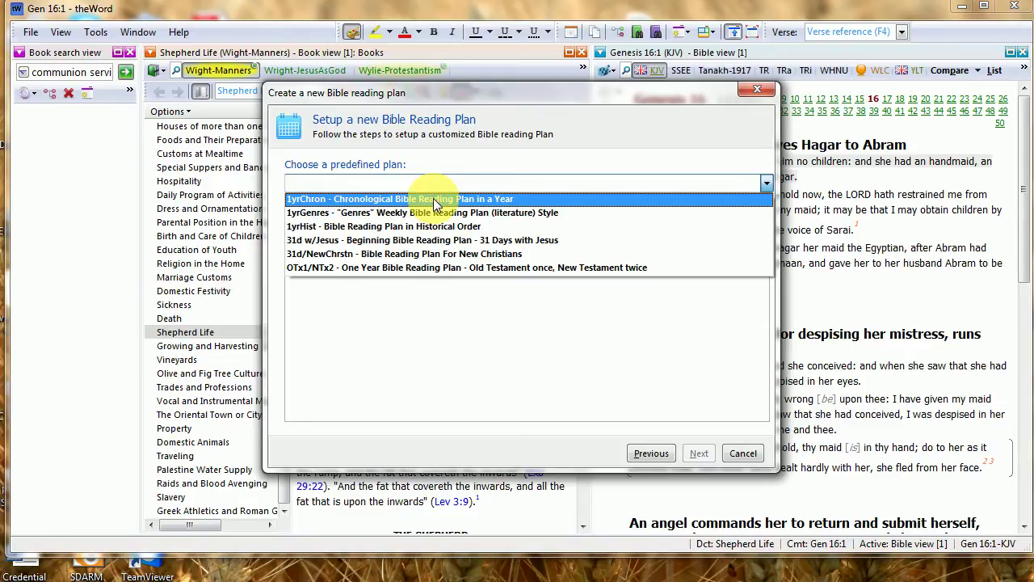
pyautogui.click(434, 200)
pyautogui.click(437, 182)
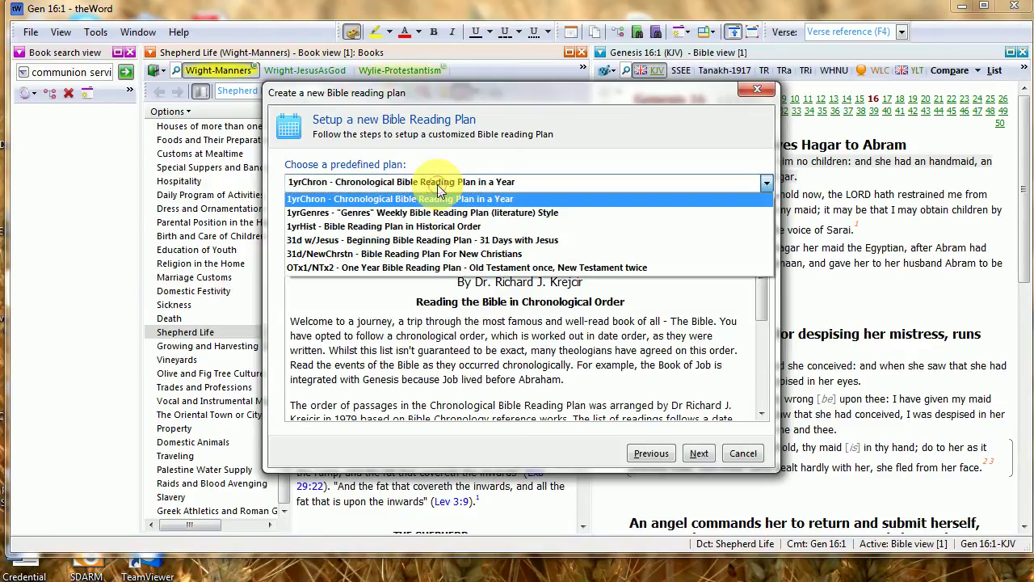
pyautogui.click(420, 233)
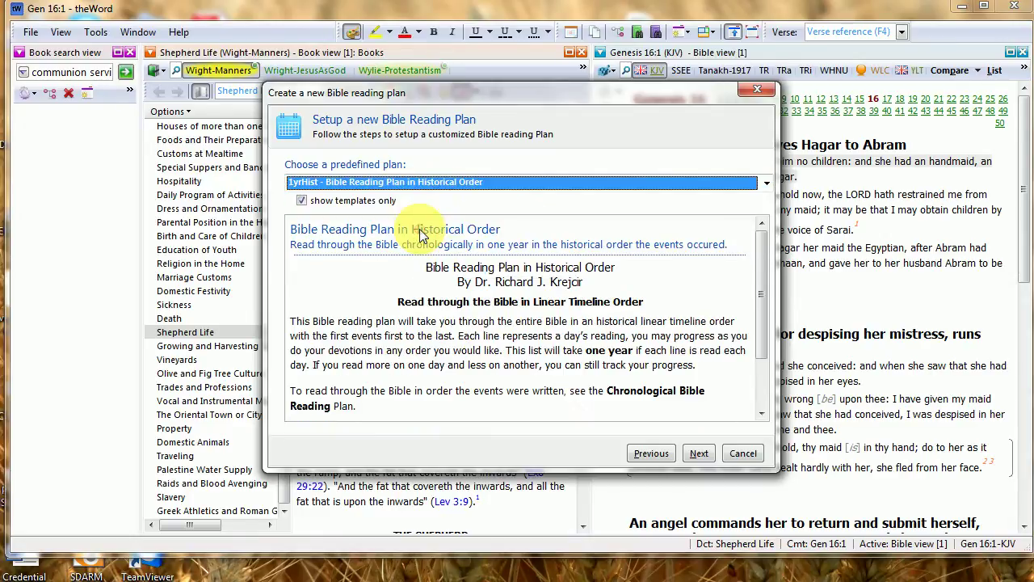
pyautogui.click(410, 185)
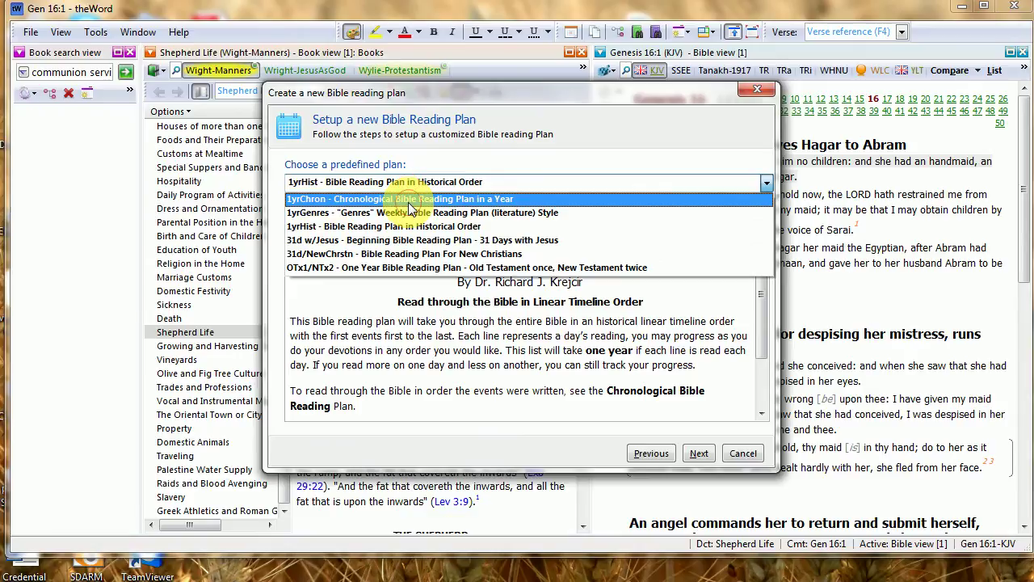
pyautogui.click(409, 195)
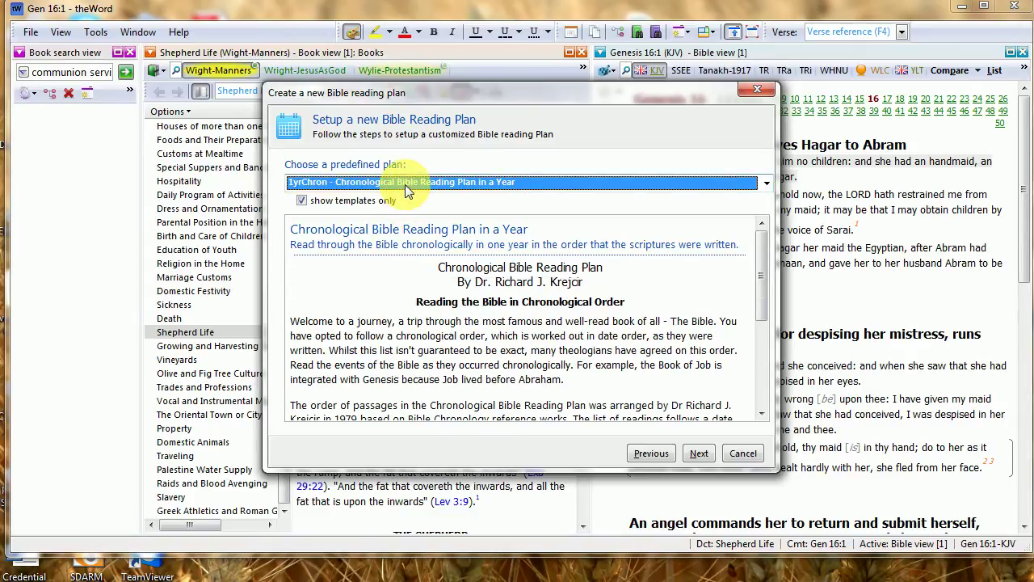
pyautogui.click(404, 184)
pyautogui.click(405, 184)
pyautogui.click(405, 184)
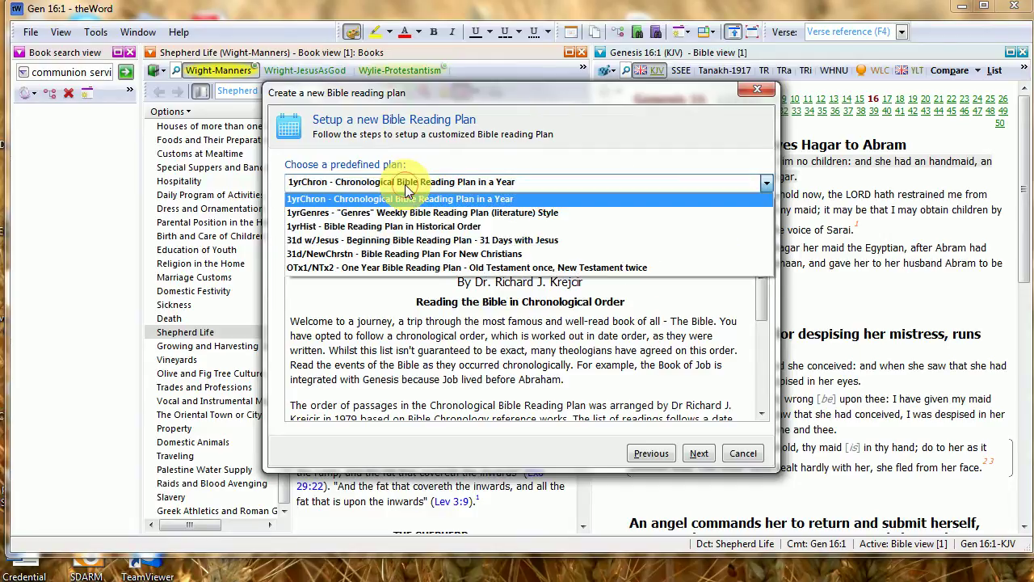
pyautogui.click(412, 229)
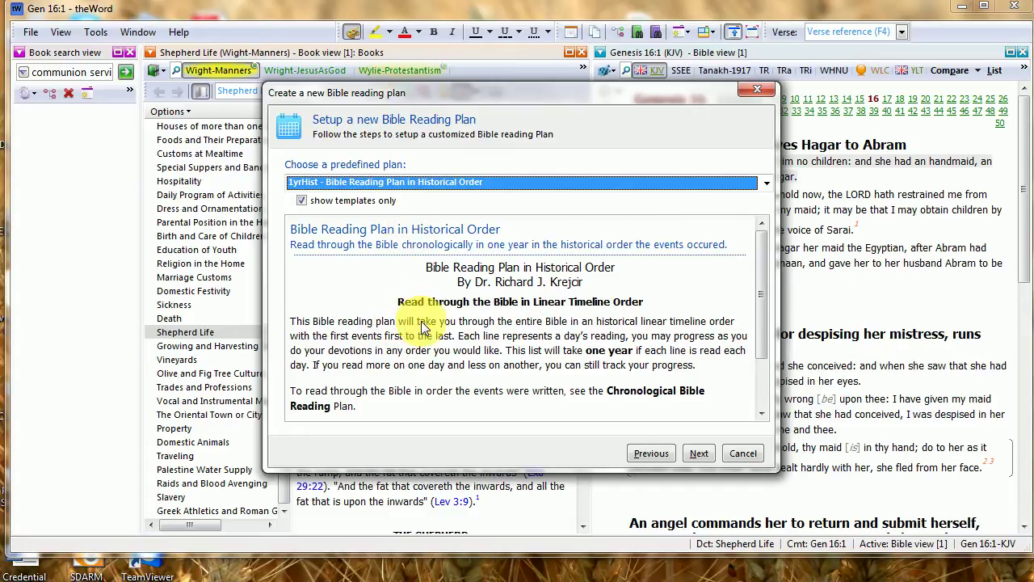
# - Switch to 1yrChron - Chronological Bible Reading Plan in a Year and scroll through its description
pyautogui.click(419, 182)
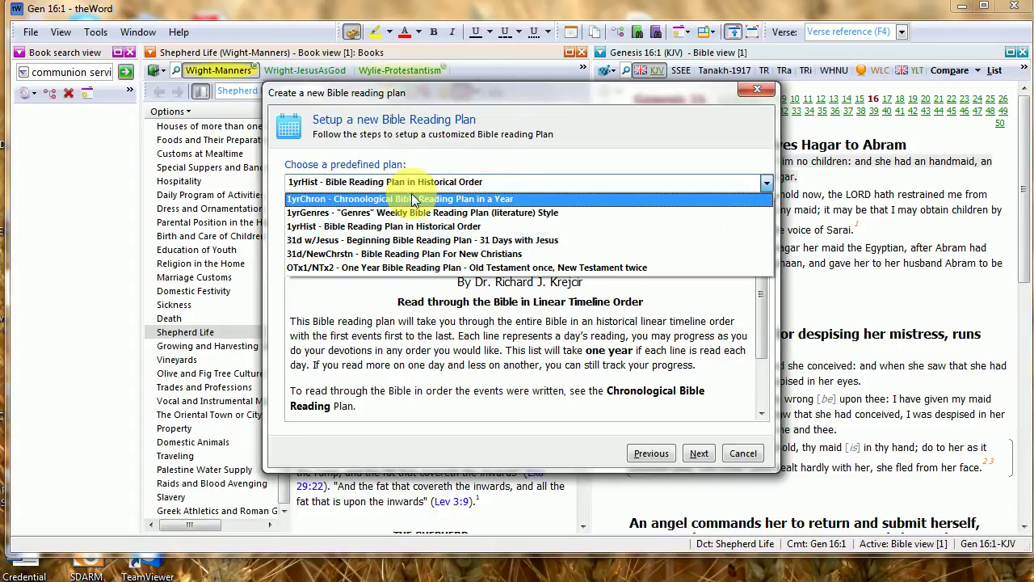
pyautogui.click(414, 199)
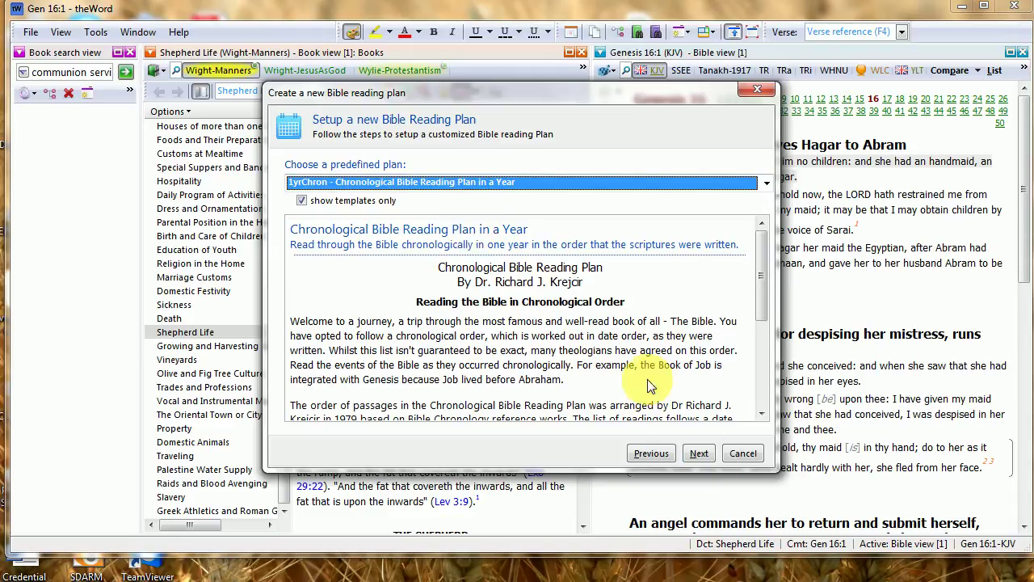
pyautogui.moveTo(762, 283); pyautogui.dragTo(762, 194)
pyautogui.click(765, 183)
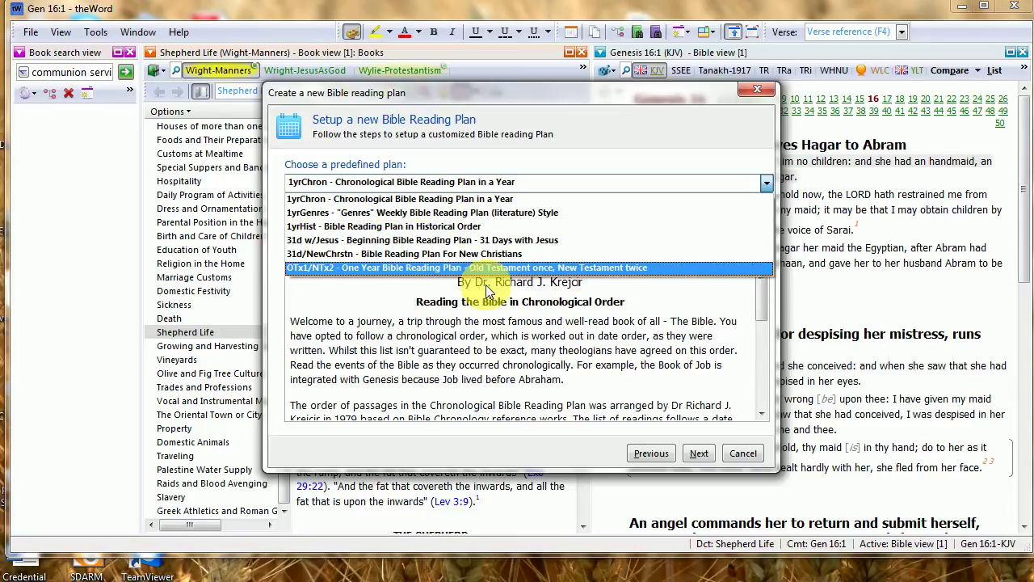
pyautogui.click(488, 327)
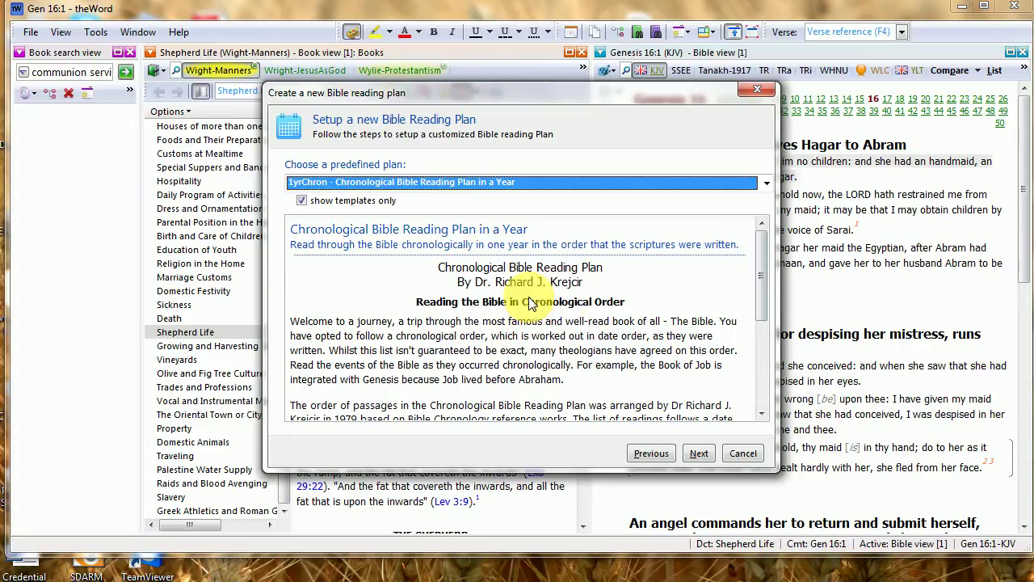
pyautogui.moveTo(765, 265); pyautogui.dragTo(759, 242)
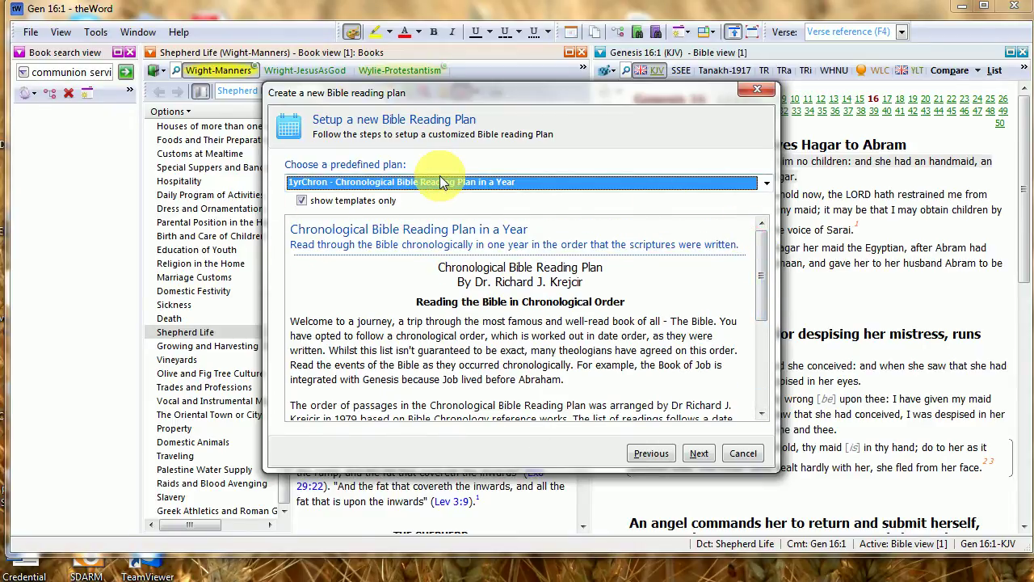
# - Keep Monday 8 December 2014 as the plan's start date
pyautogui.click(698, 452)
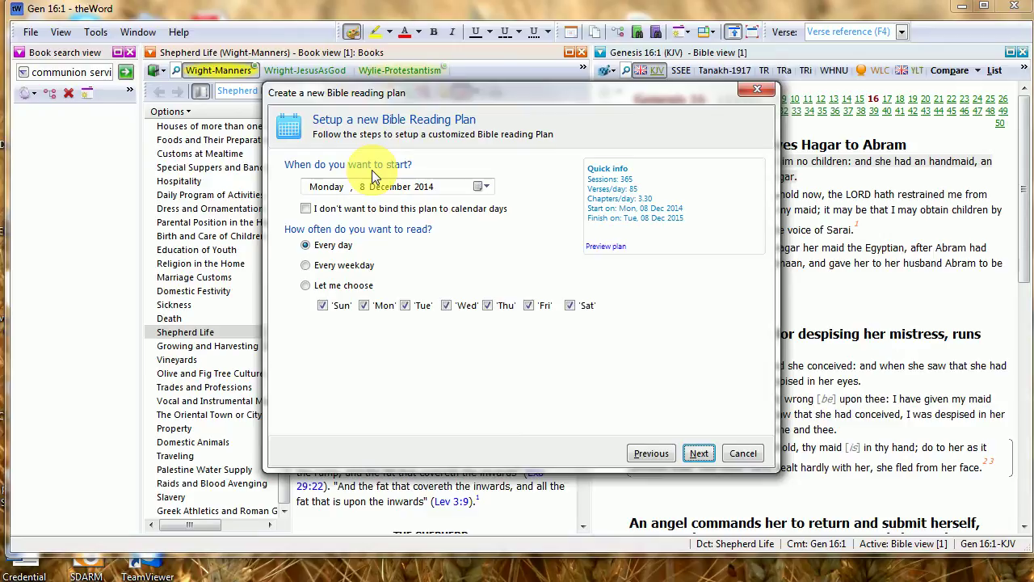
pyautogui.click(411, 186)
pyautogui.click(479, 187)
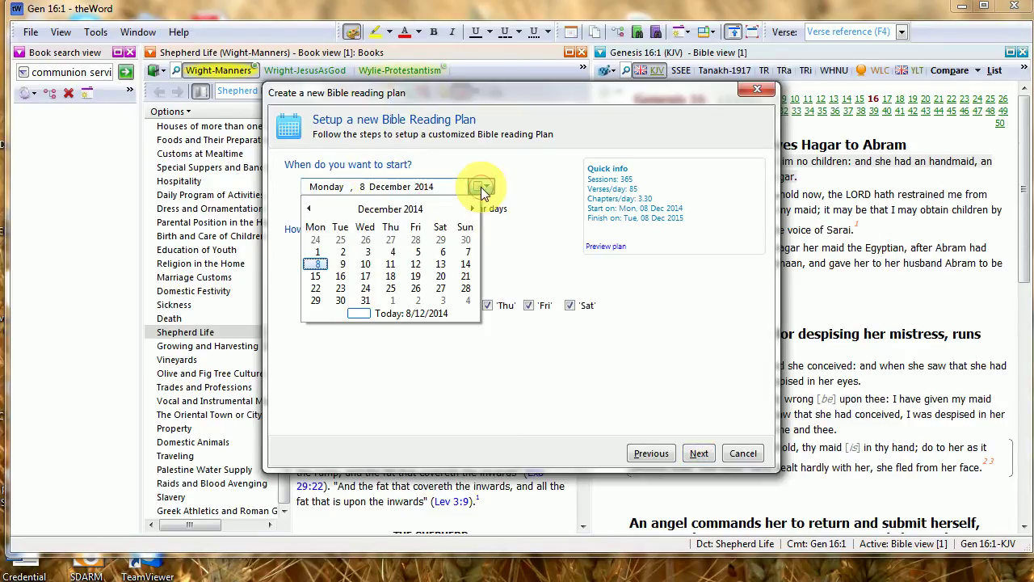
pyautogui.click(316, 264)
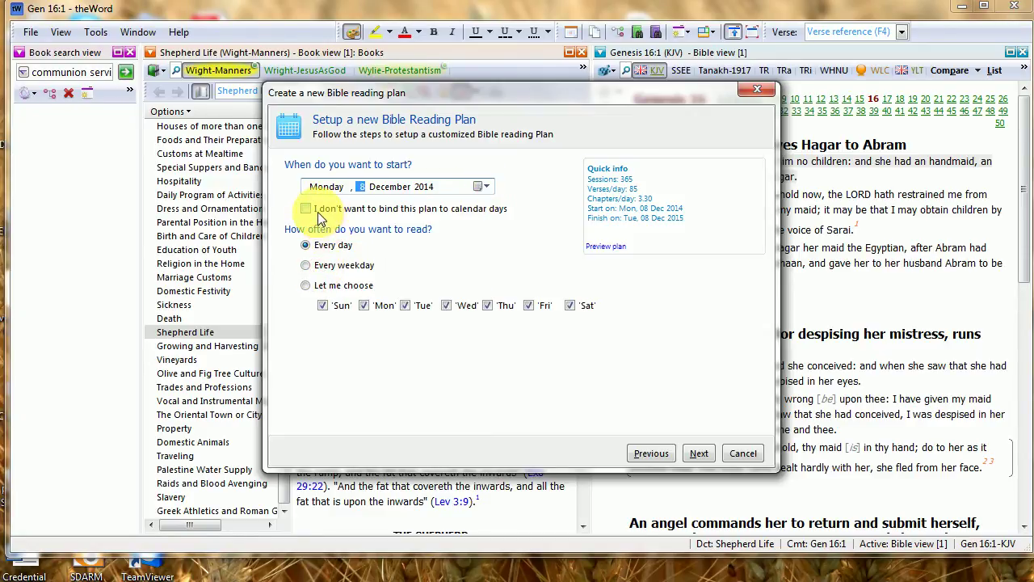
# - Try weekday and custom reading days, unticking Sunday, Tuesday, Thursday and Saturday
pyautogui.click(335, 265)
pyautogui.click(306, 285)
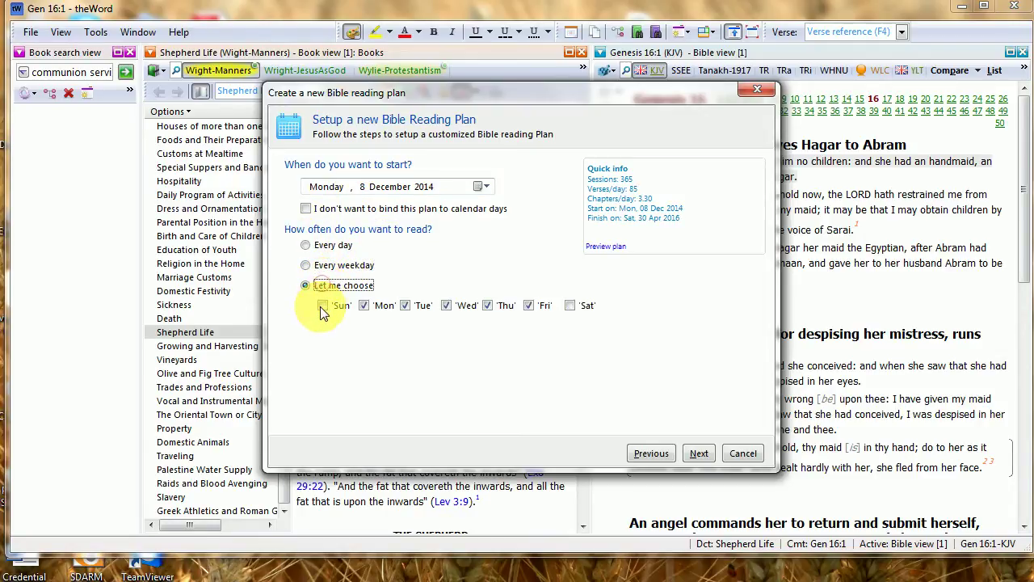
pyautogui.click(316, 247)
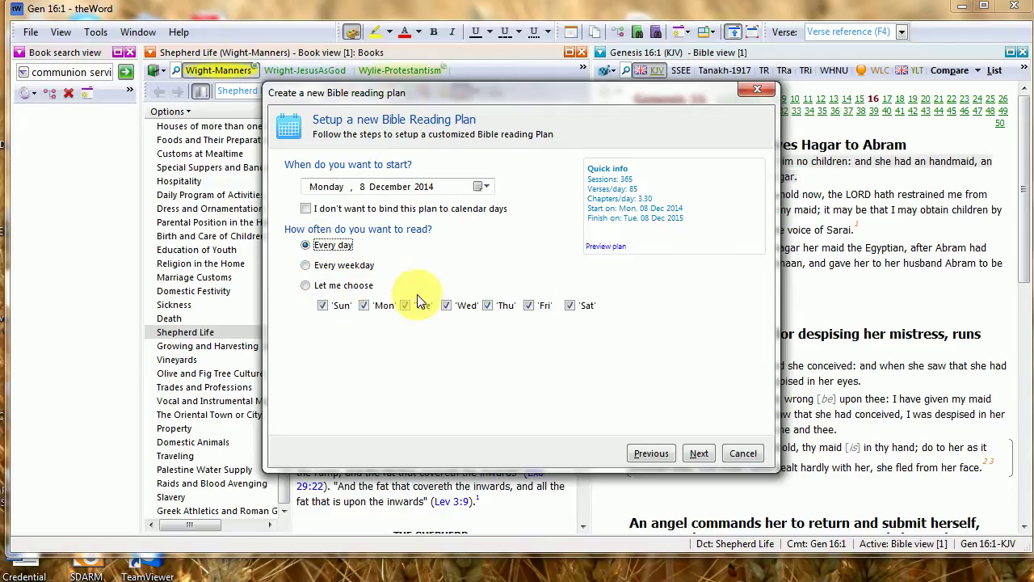
pyautogui.click(315, 287)
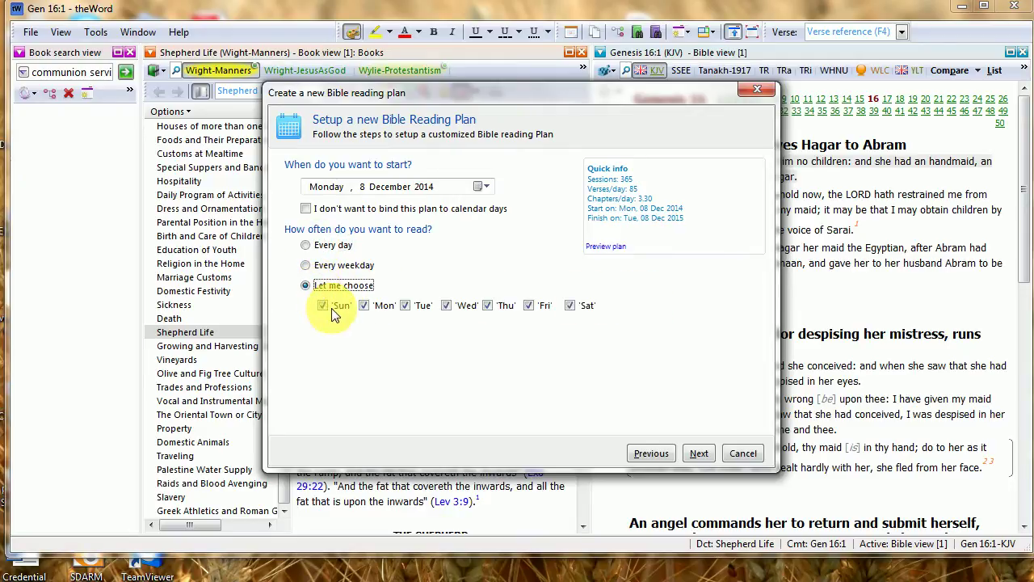
pyautogui.click(333, 312)
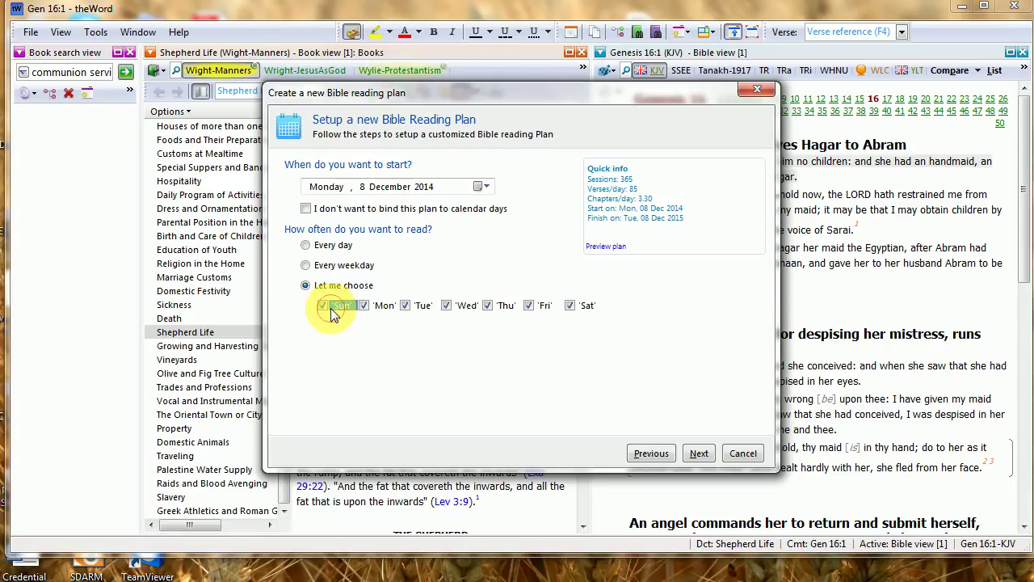
pyautogui.click(436, 310)
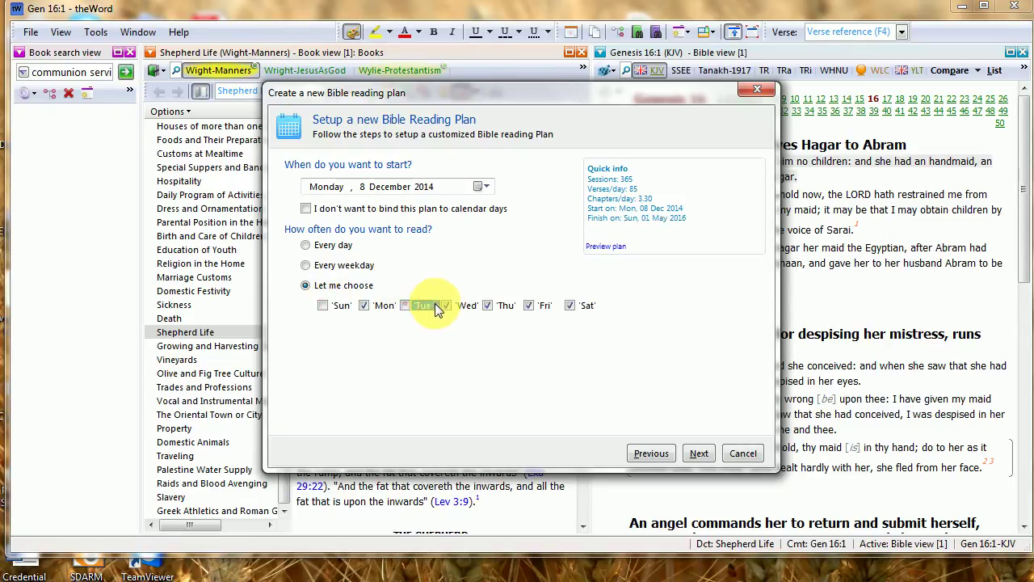
pyautogui.click(497, 310)
pyautogui.click(566, 310)
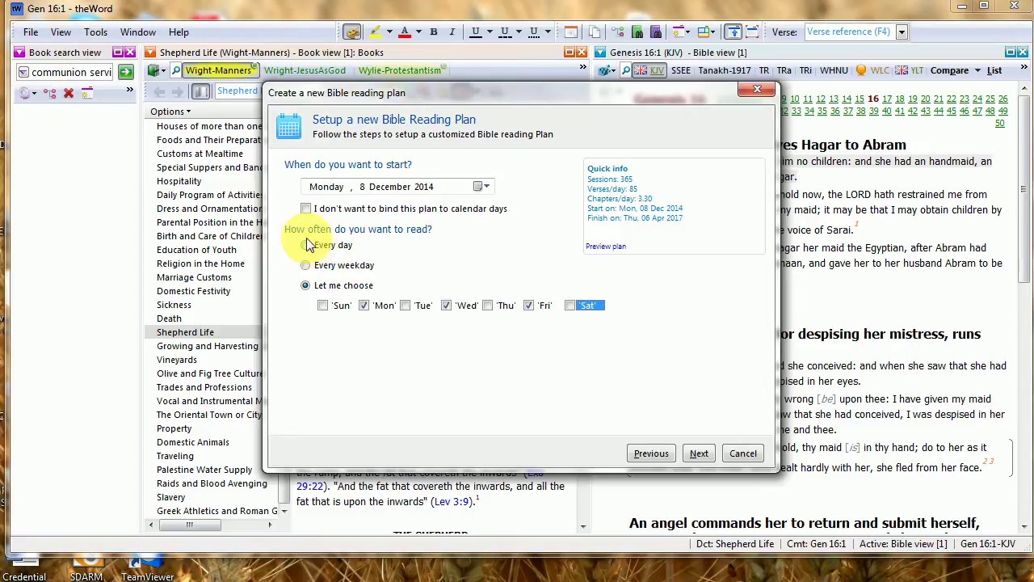
# - Keep the plan bound to calendar days and schedule readings for every day
pyautogui.click(306, 209)
pyautogui.click(305, 209)
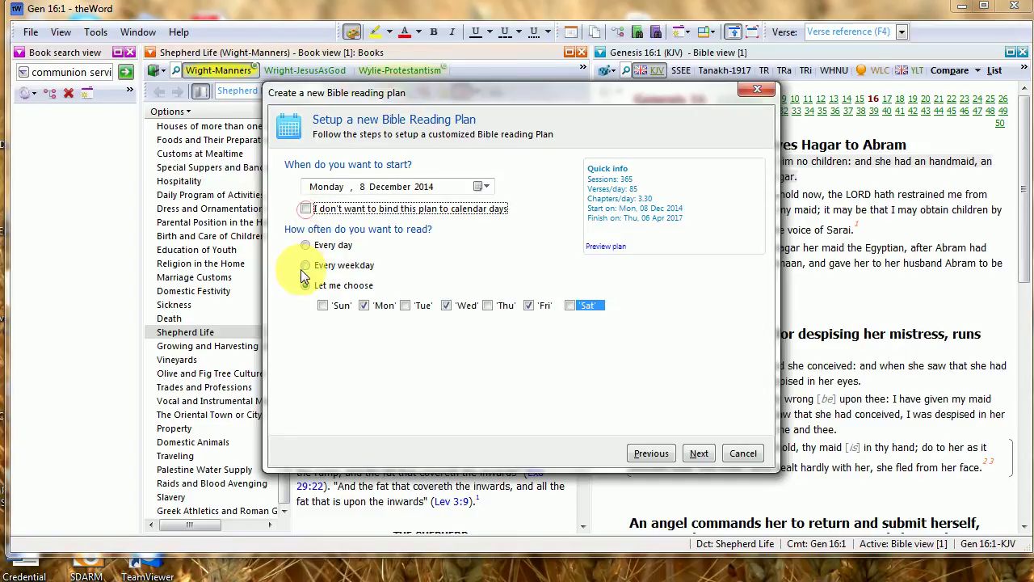
pyautogui.click(307, 265)
pyautogui.click(305, 245)
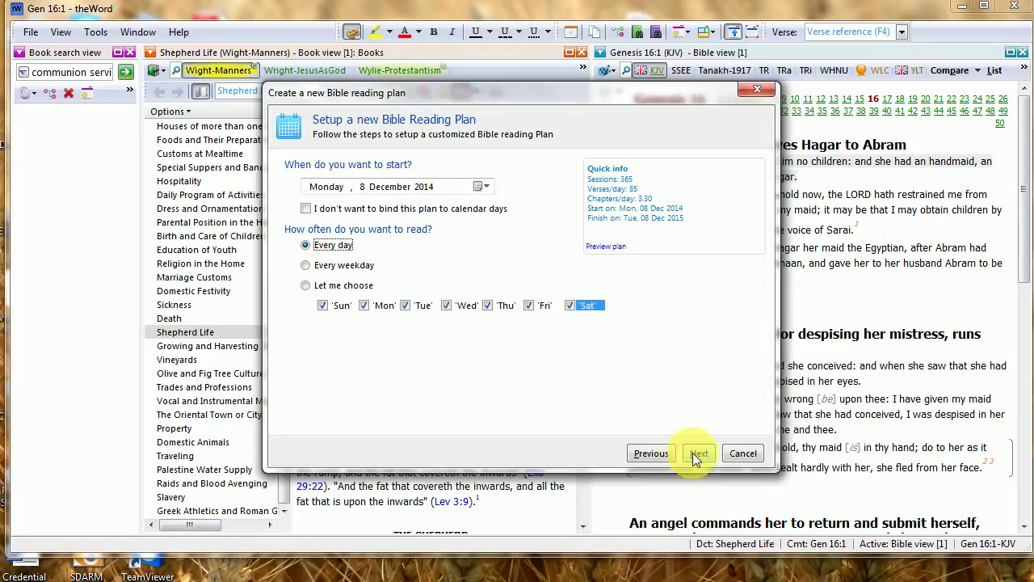
# - Scroll through the plan's day-by-day passage preview, close it, and advance to naming
pyautogui.click(594, 247)
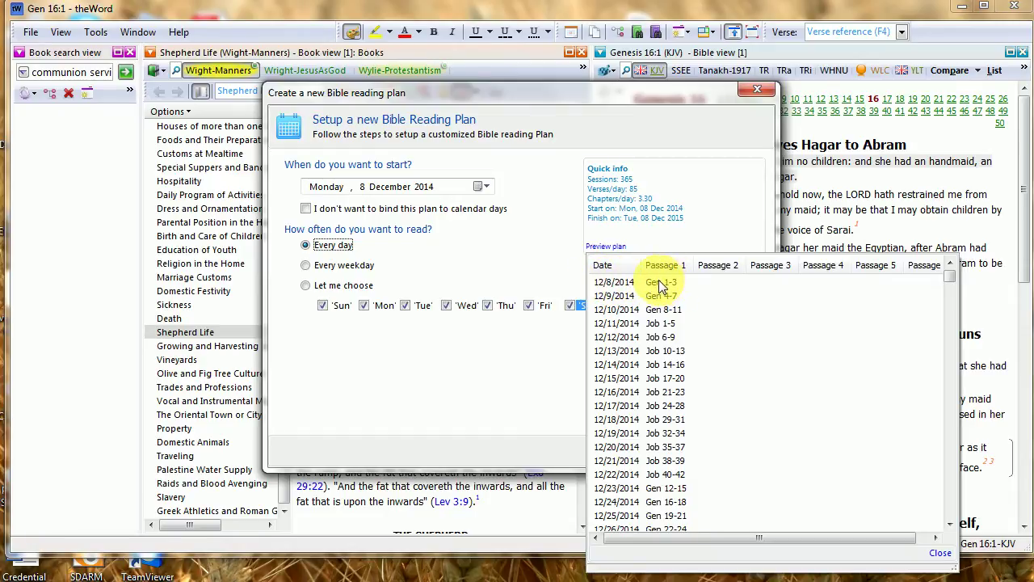
pyautogui.scroll(-15, 663, 390)
pyautogui.scroll(-15, 662, 412)
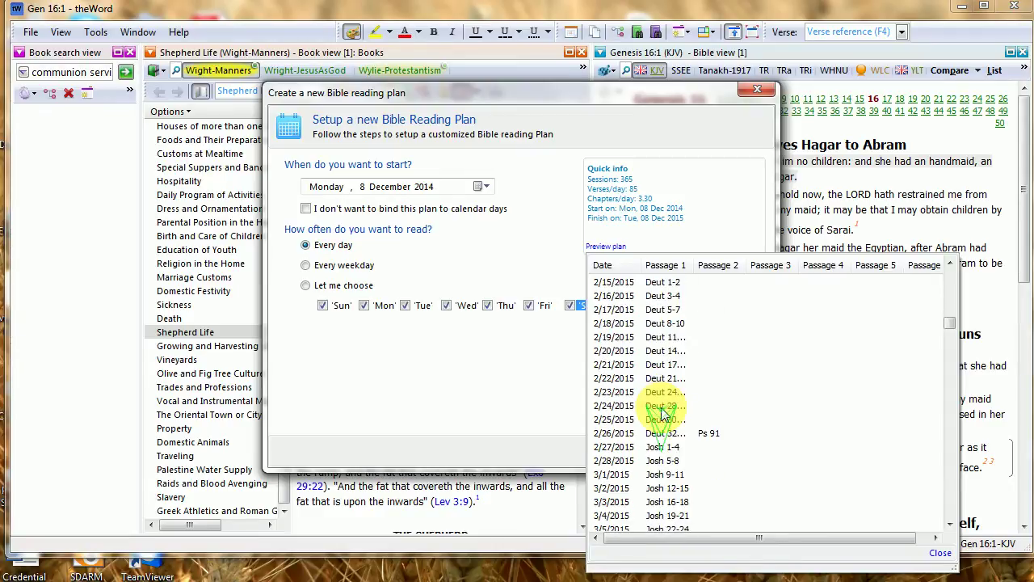
pyautogui.scroll(-4, 663, 412)
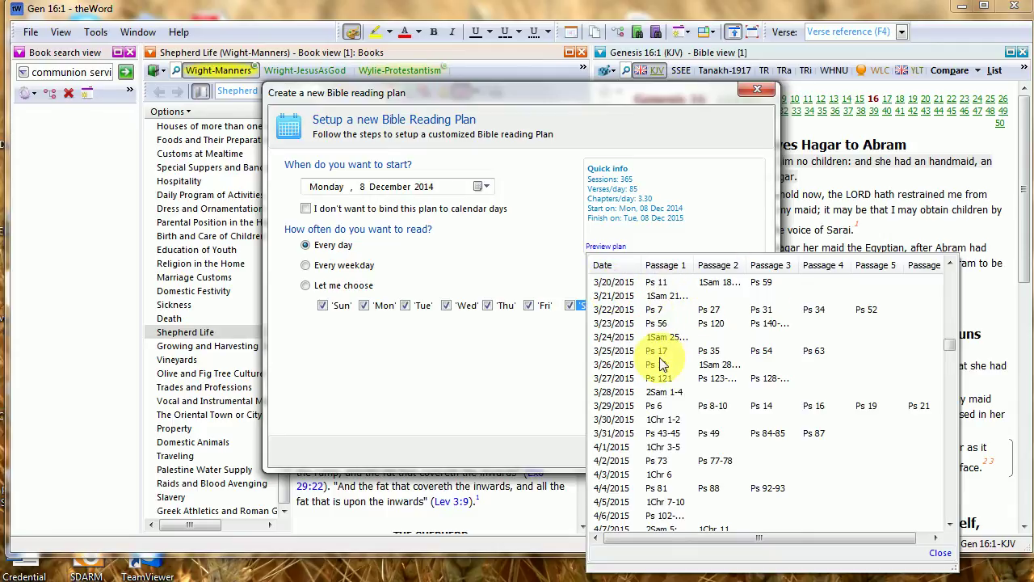
pyautogui.scroll(-3, 662, 380)
pyautogui.scroll(-18, 666, 386)
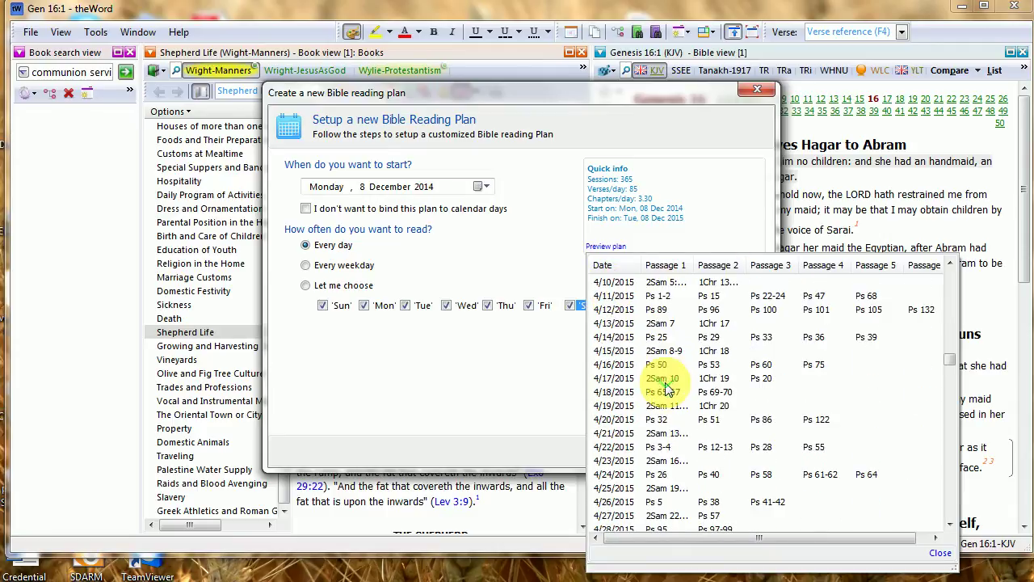
pyautogui.scroll(-20, 666, 392)
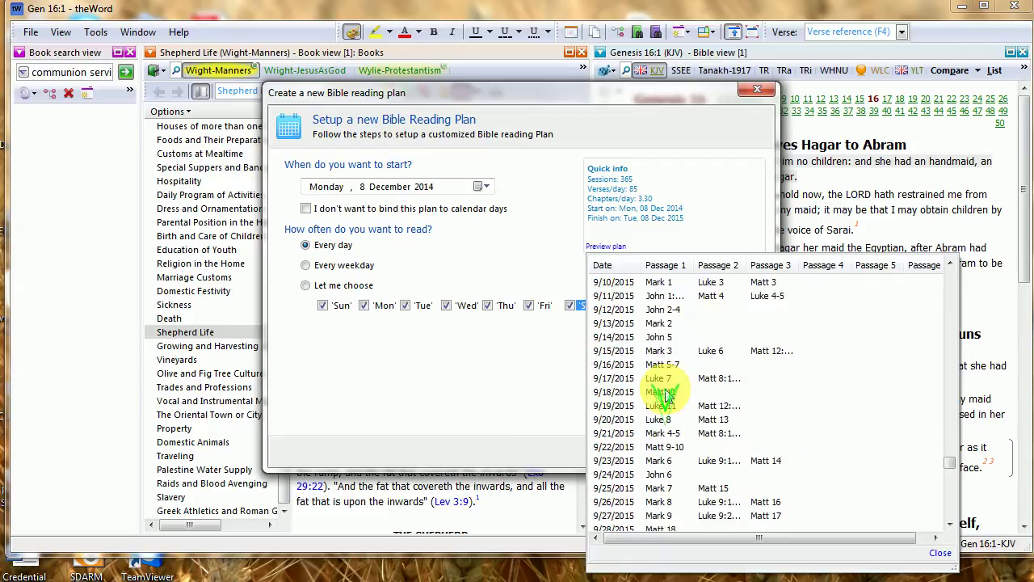
pyautogui.scroll(20, 667, 393)
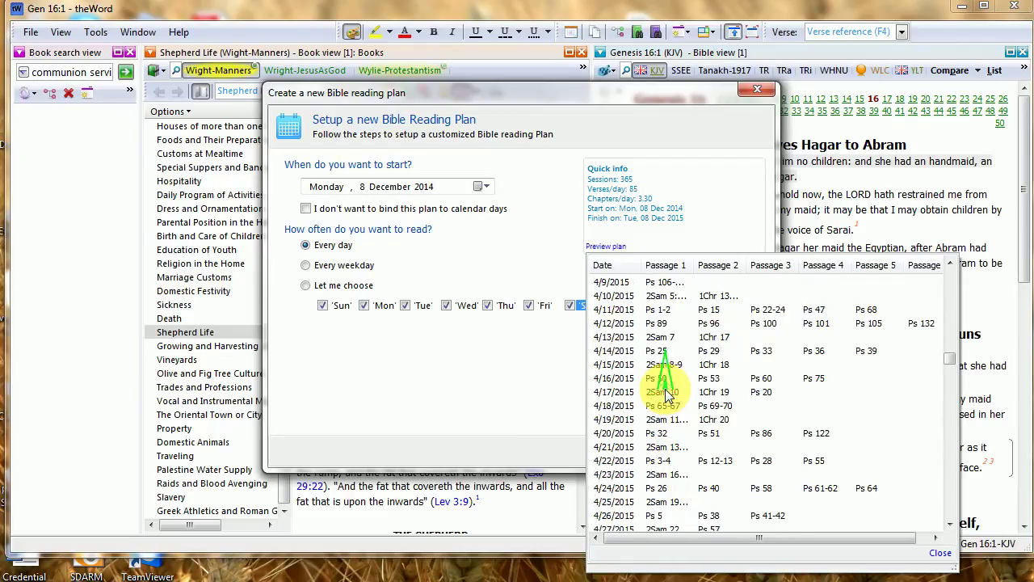
pyautogui.click(487, 403)
pyautogui.click(699, 452)
# - Keep the 1yrChron - Calendar abbreviation and default save folder, then create the module
pyautogui.click(398, 207)
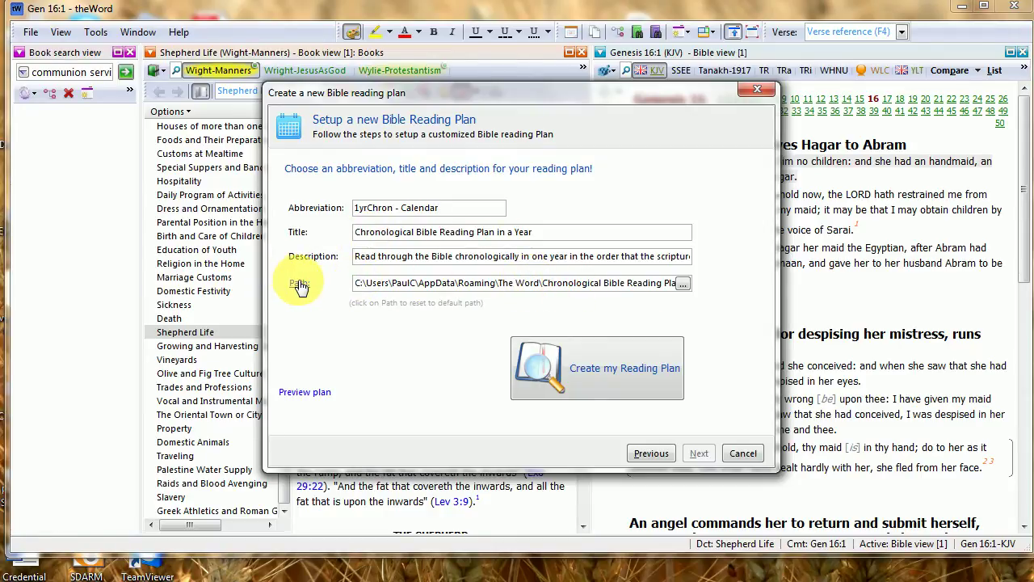
pyautogui.click(683, 284)
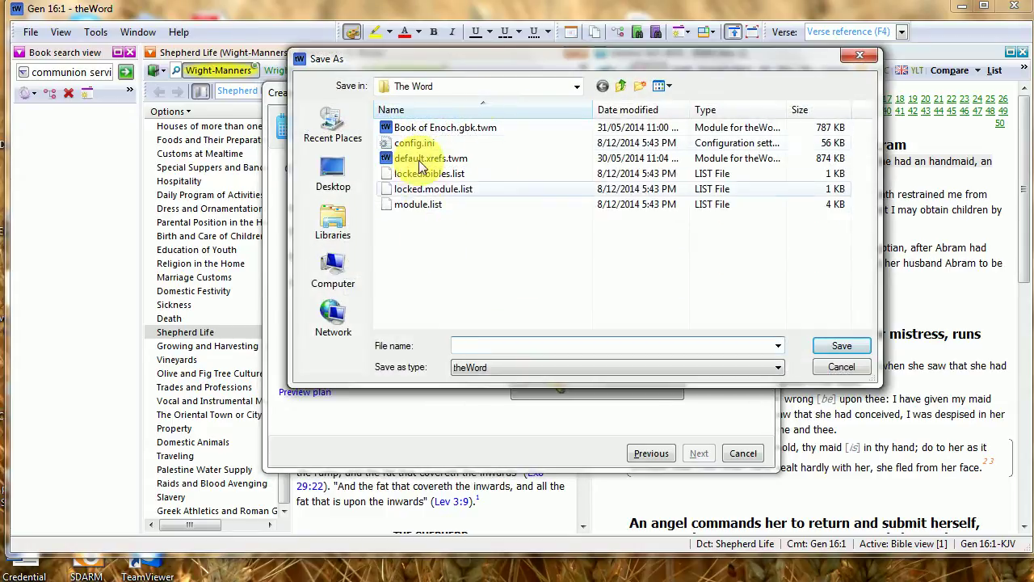
pyautogui.click(575, 88)
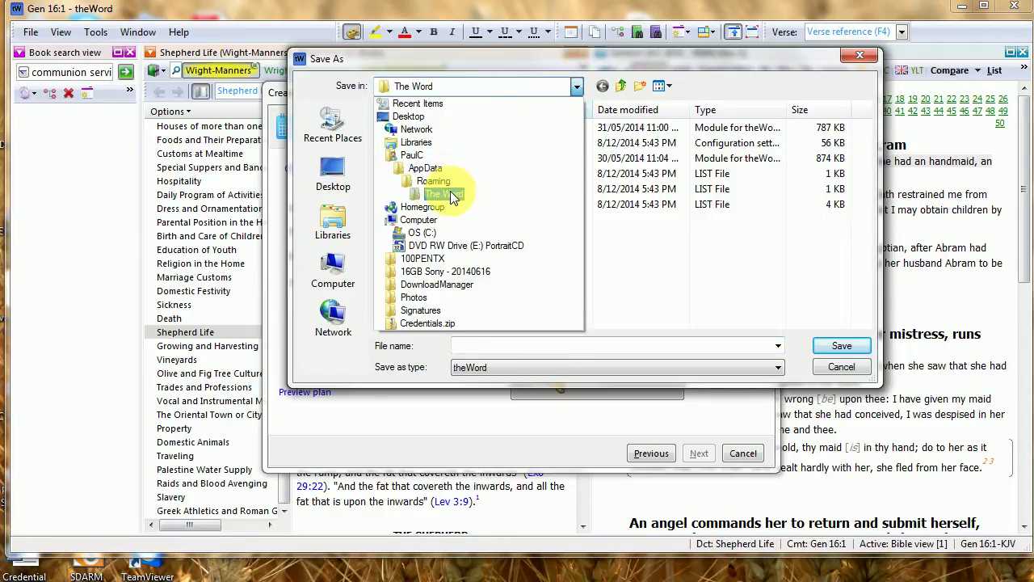
pyautogui.click(703, 264)
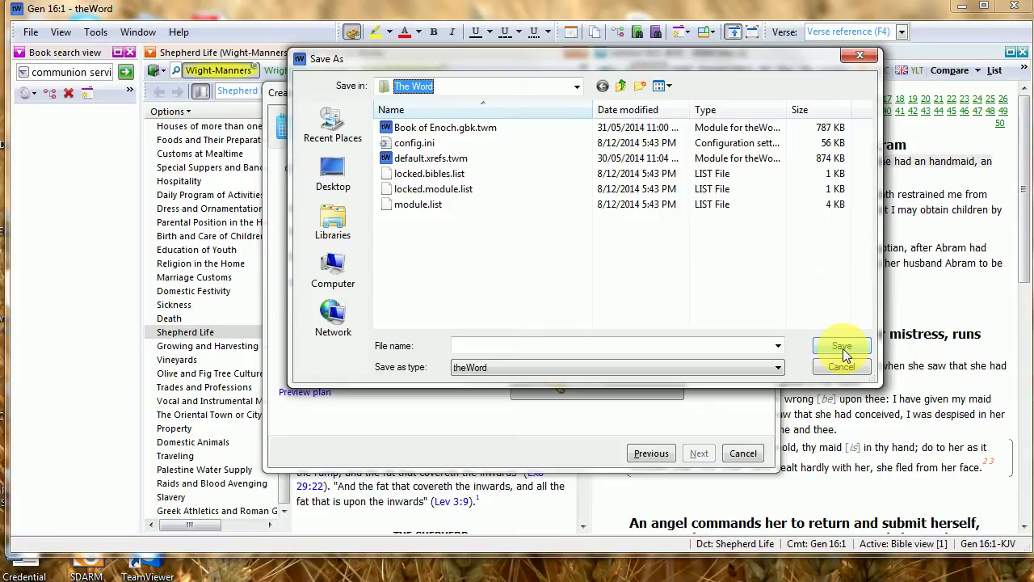
pyautogui.click(572, 86)
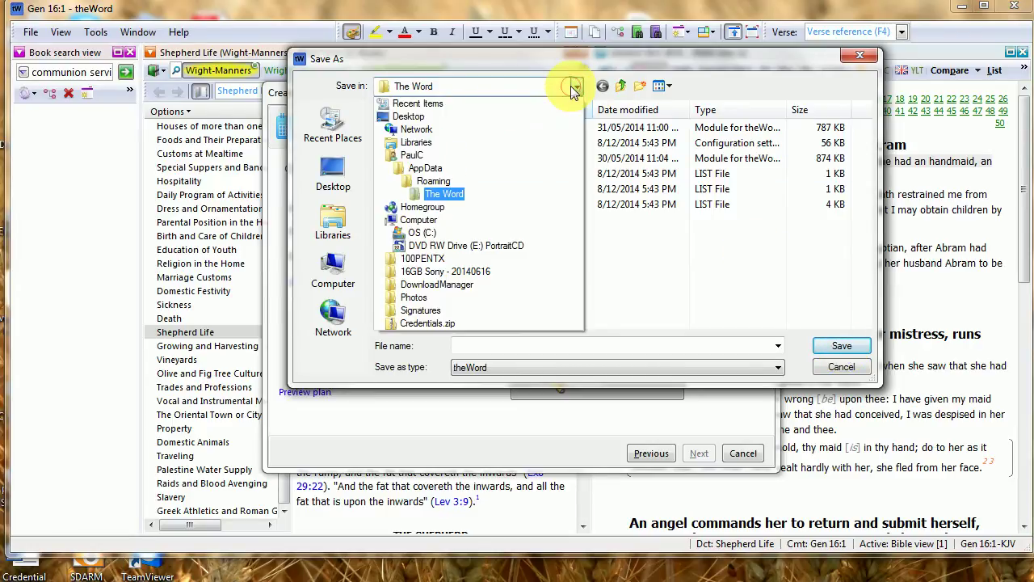
pyautogui.click(444, 194)
pyautogui.click(607, 224)
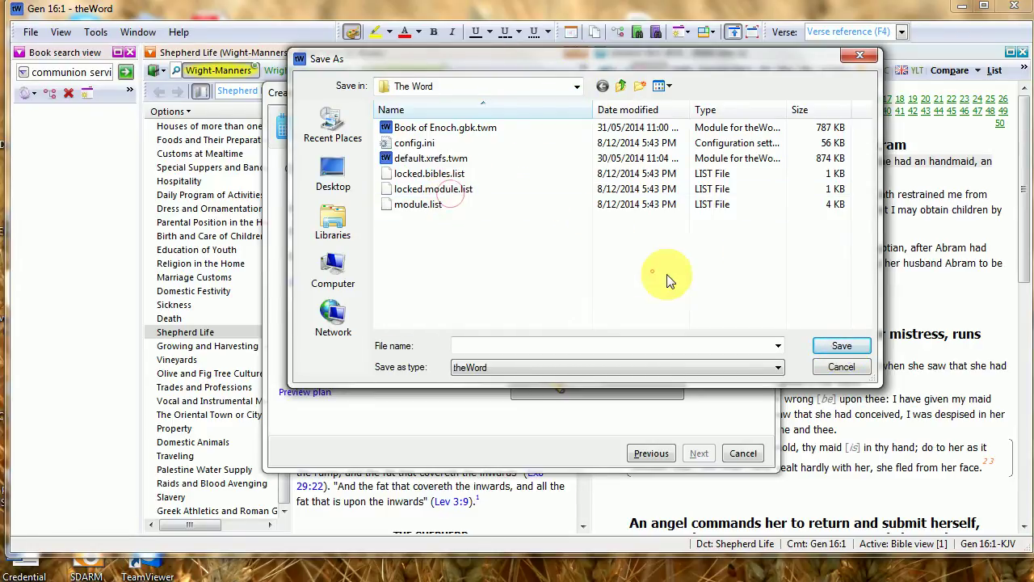
pyautogui.click(838, 371)
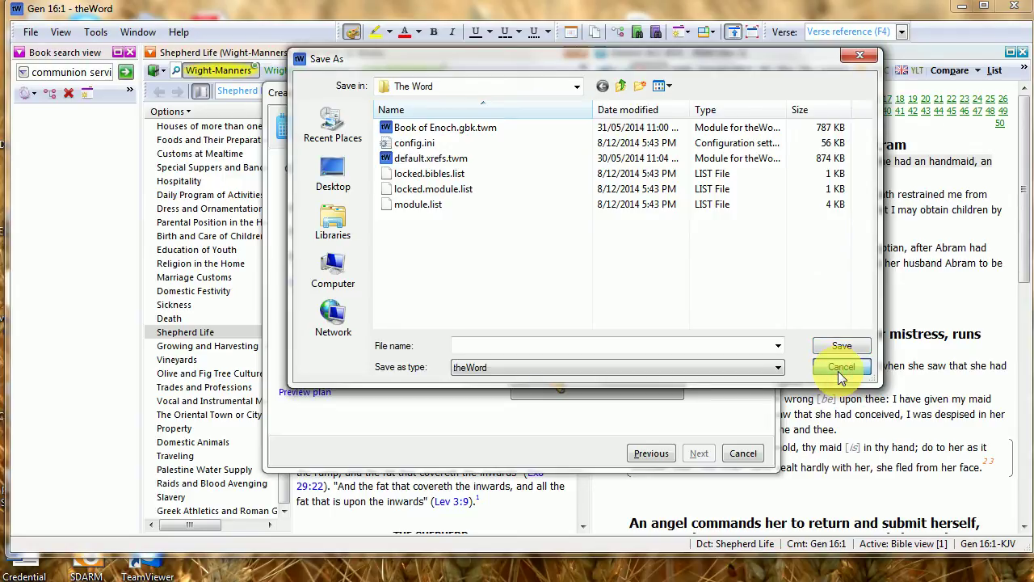
pyautogui.click(837, 370)
pyautogui.click(627, 395)
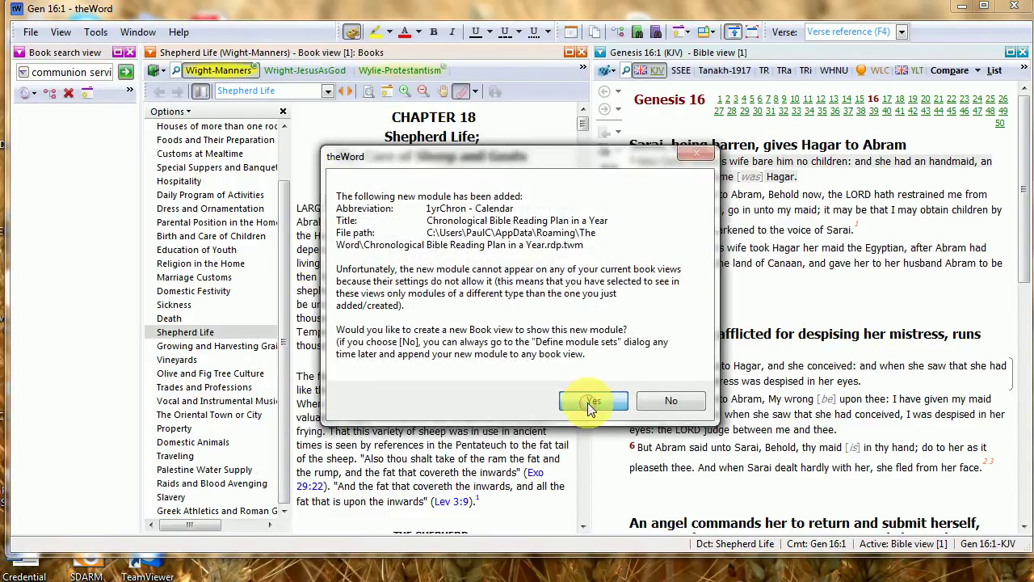
# - Open the plan in a new book view, widen the panes, and limit it to Reading Plans
pyautogui.click(590, 401)
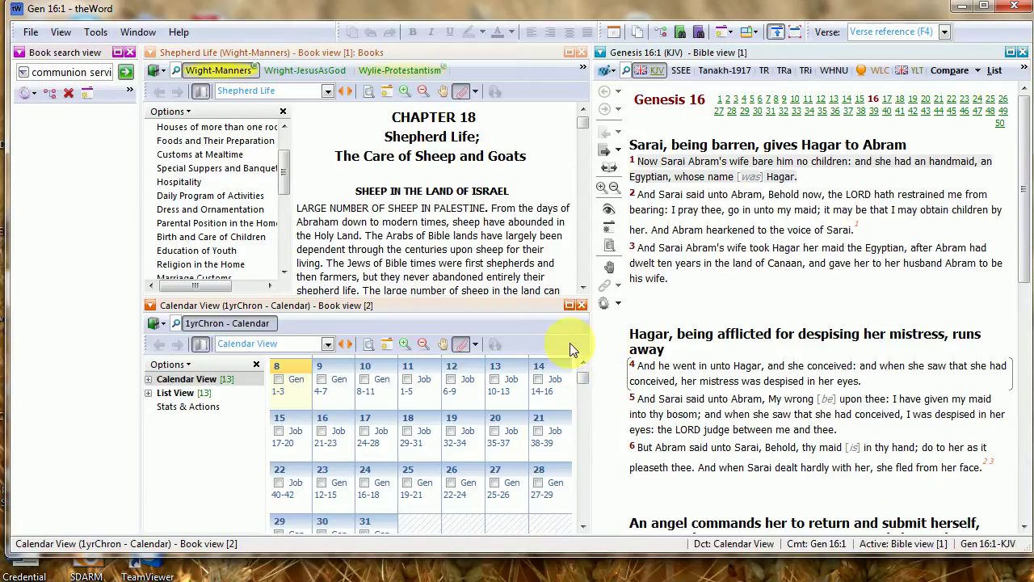
pyautogui.moveTo(591, 333); pyautogui.dragTo(642, 339)
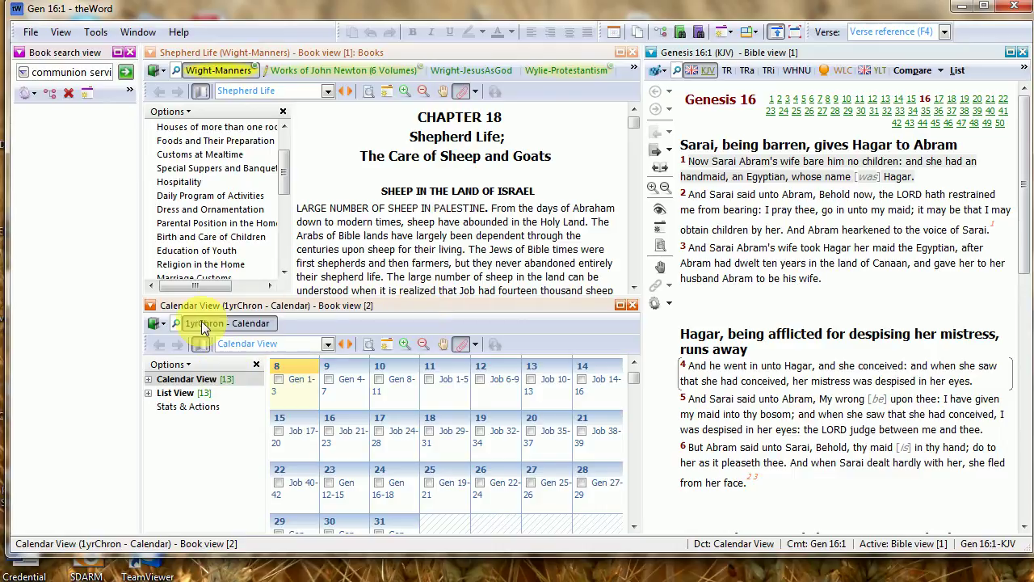
pyautogui.click(156, 324)
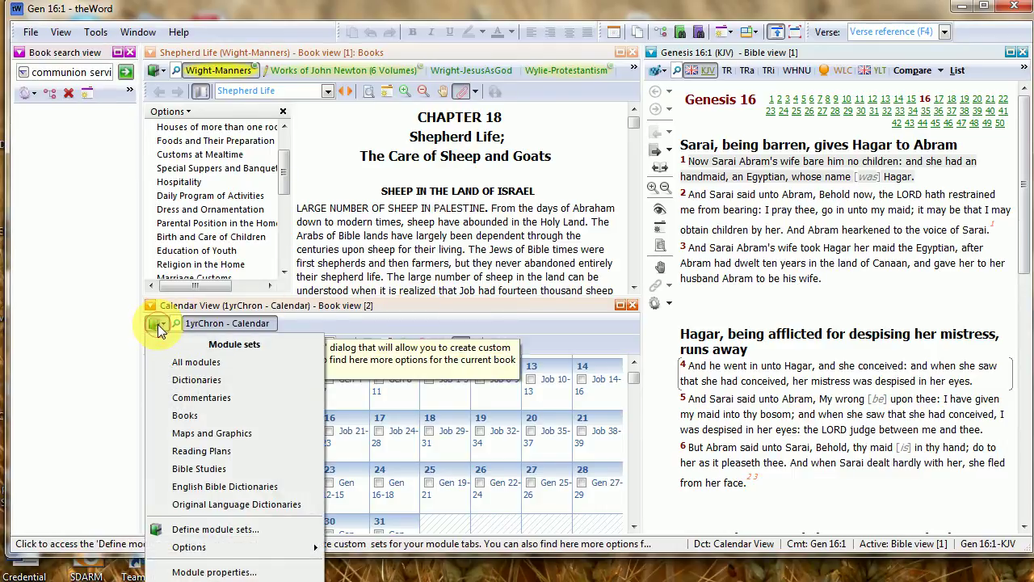
pyautogui.click(158, 324)
pyautogui.click(155, 322)
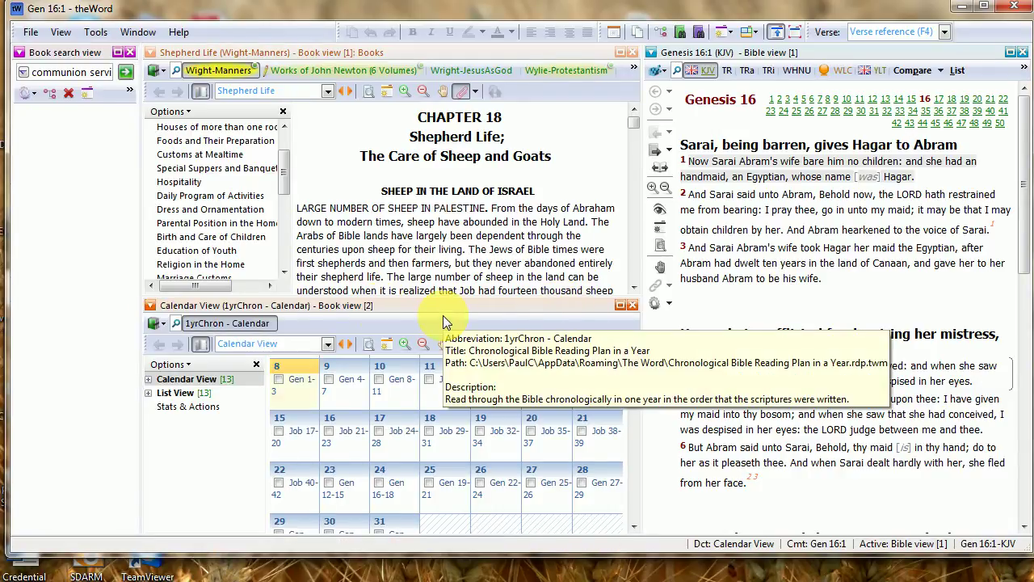
pyautogui.click(160, 322)
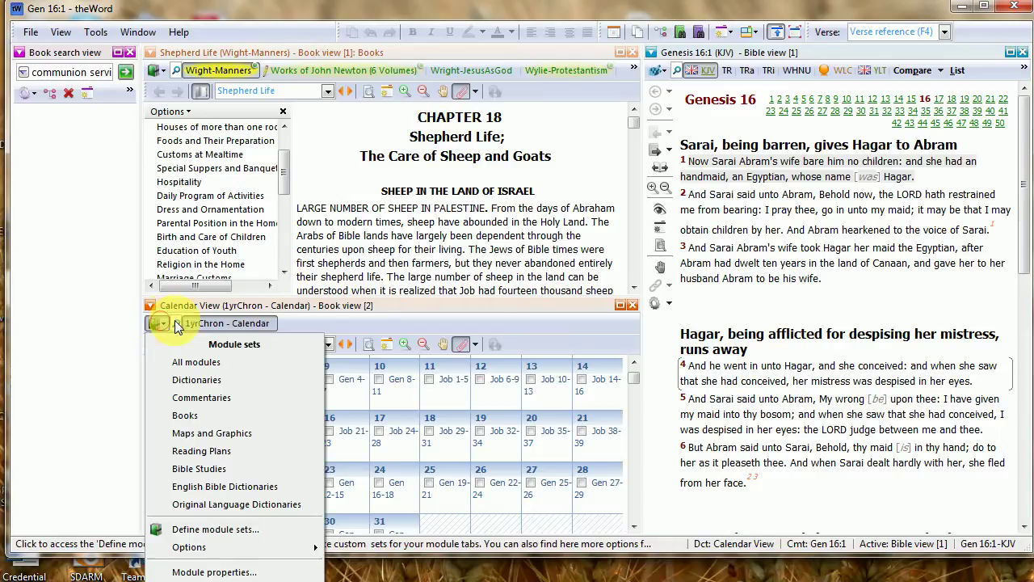
pyautogui.click(162, 323)
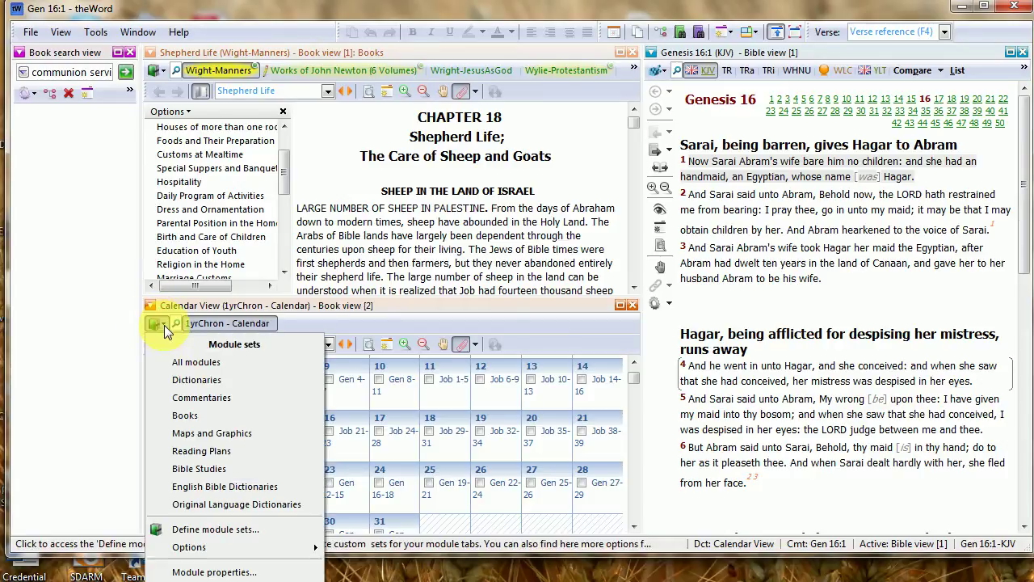
pyautogui.click(207, 452)
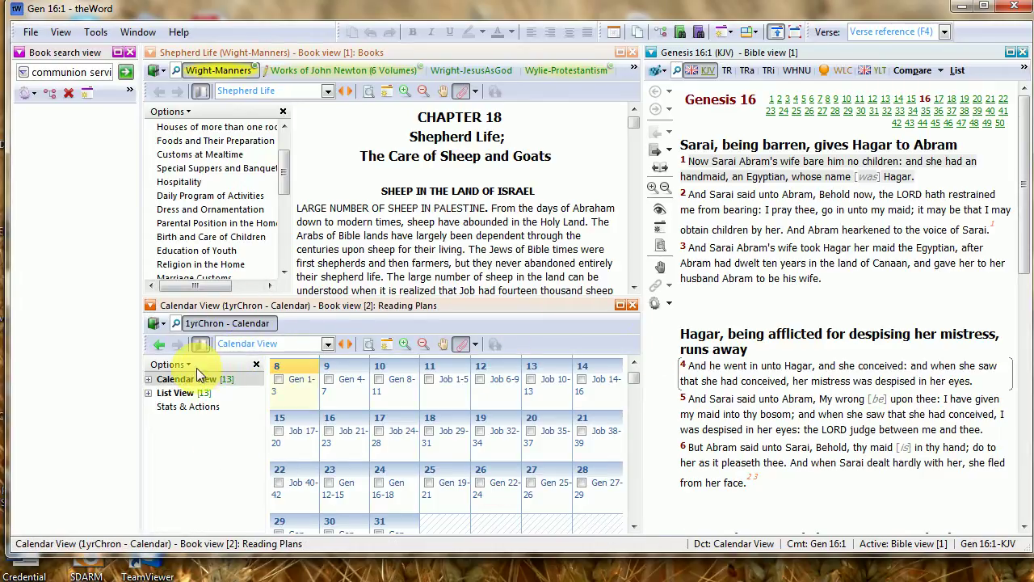
# - Step through the Calendar View months from December 2014 to August 2015
pyautogui.click(149, 380)
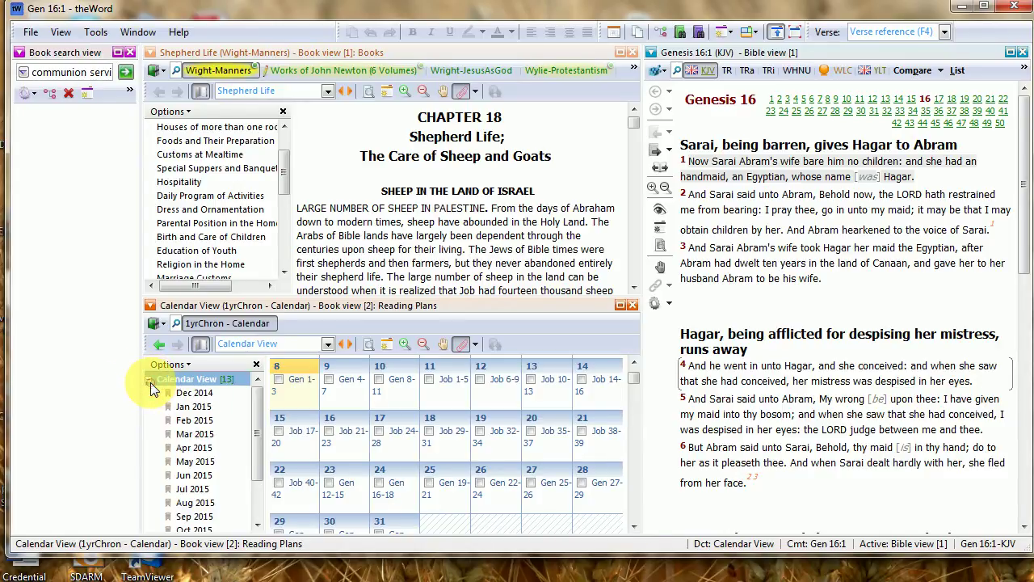
pyautogui.moveTo(255, 419)
pyautogui.mouseDown()
pyautogui.moveTo(258, 464)
pyautogui.moveTo(250, 390)
pyautogui.moveTo(250, 461)
pyautogui.moveTo(254, 428)
pyautogui.mouseUp()
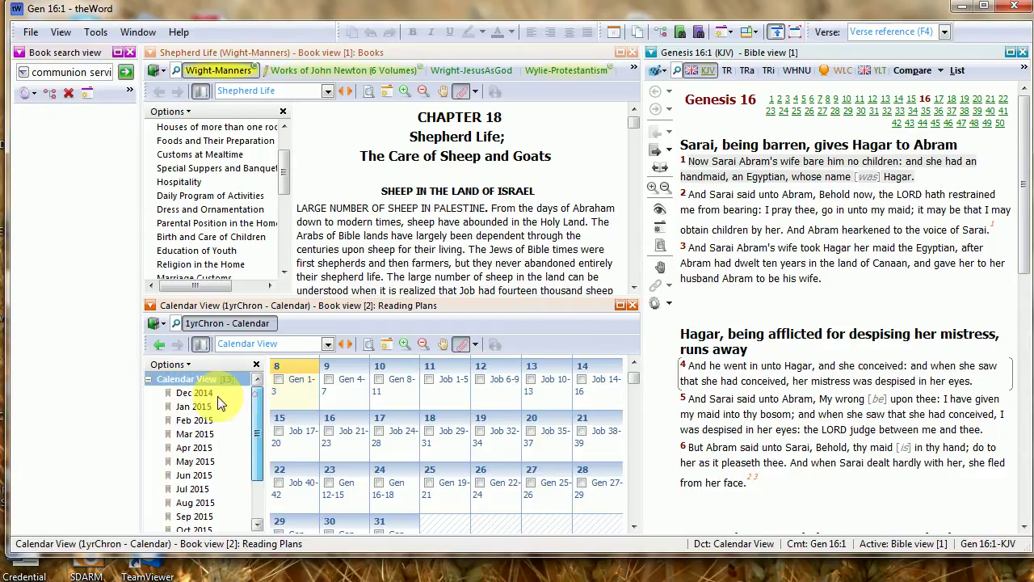
pyautogui.click(212, 393)
pyautogui.click(194, 407)
pyautogui.click(191, 420)
pyautogui.click(192, 434)
pyautogui.click(190, 447)
pyautogui.click(191, 462)
pyautogui.click(191, 475)
pyautogui.click(191, 488)
pyautogui.click(193, 503)
pyautogui.moveTo(254, 457); pyautogui.dragTo(257, 512)
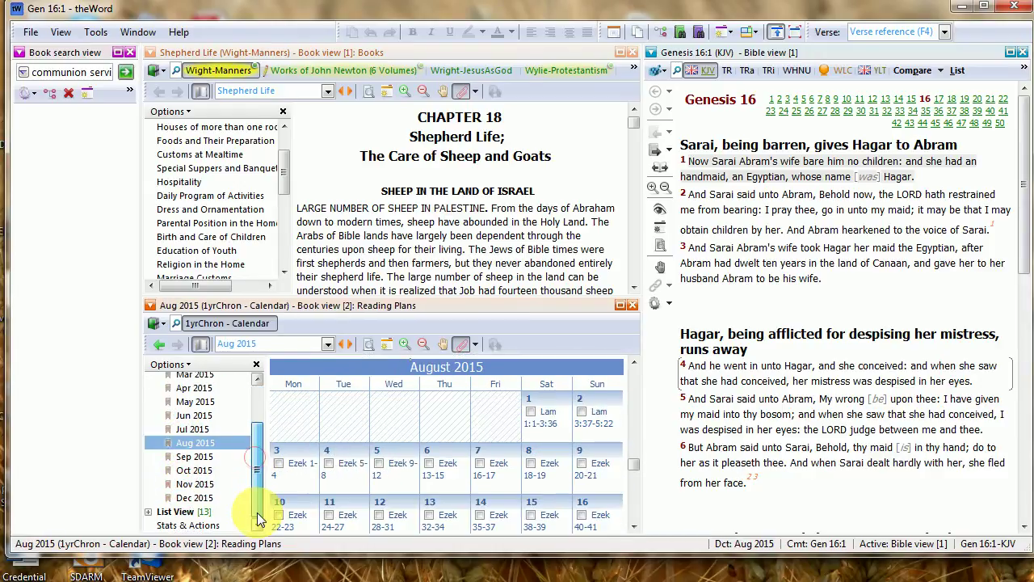
# - Show February 2015 as a reading list, page through it, then collapse both month trees
pyautogui.click(148, 511)
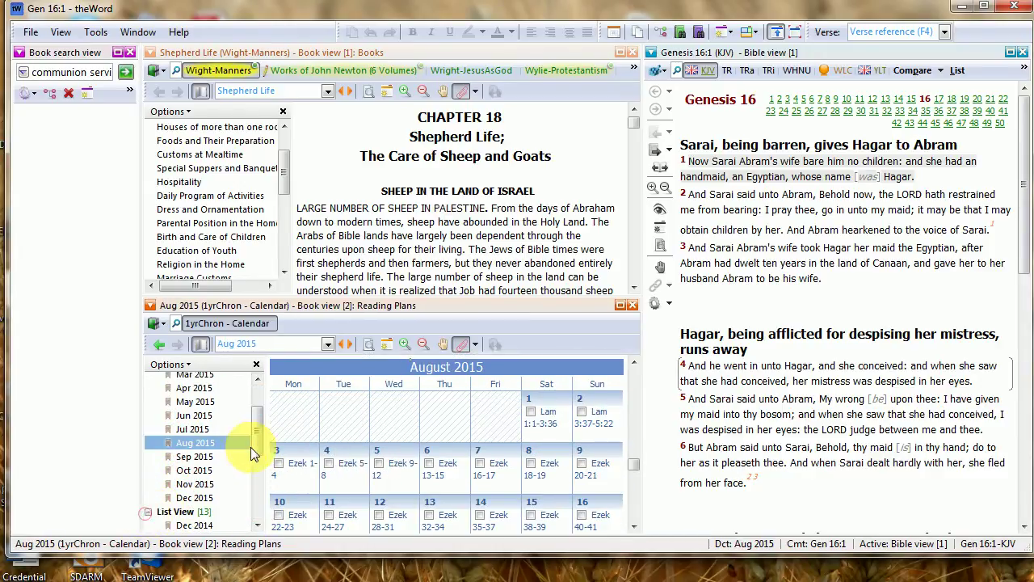
pyautogui.moveTo(253, 446); pyautogui.dragTo(258, 491)
pyautogui.click(195, 379)
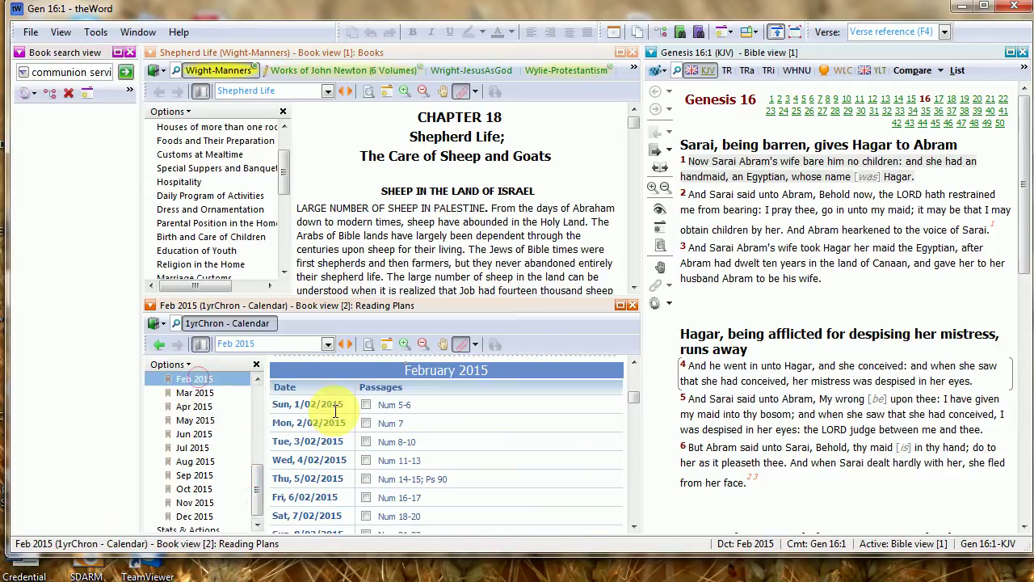
pyautogui.click(639, 471)
pyautogui.click(638, 472)
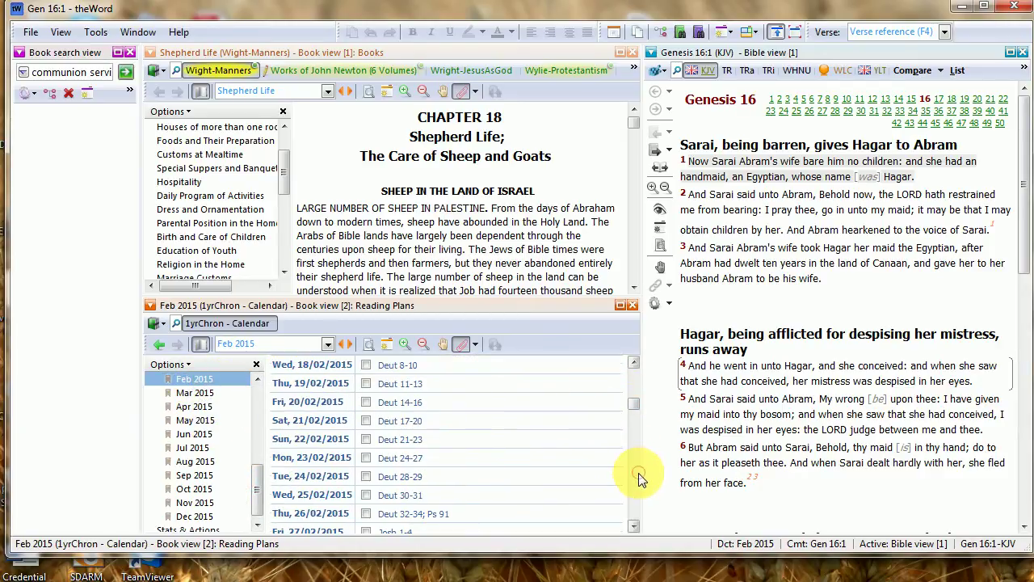
pyautogui.click(638, 472)
pyautogui.click(637, 473)
pyautogui.click(631, 485)
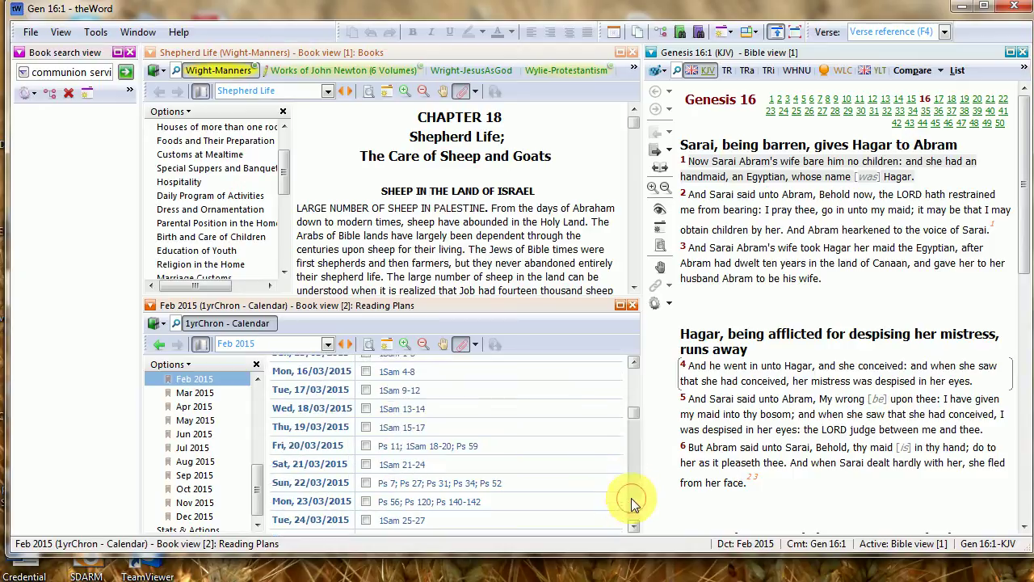
pyautogui.click(631, 498)
pyautogui.click(631, 505)
pyautogui.click(637, 383)
pyautogui.click(636, 383)
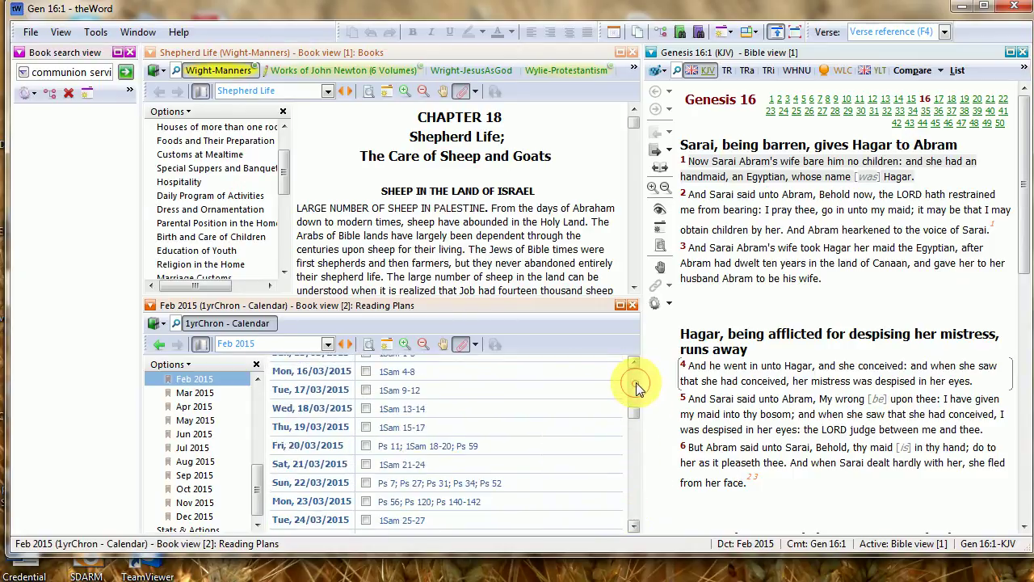
pyautogui.scroll(-1, 242, 404)
pyautogui.scroll(2, 255, 404)
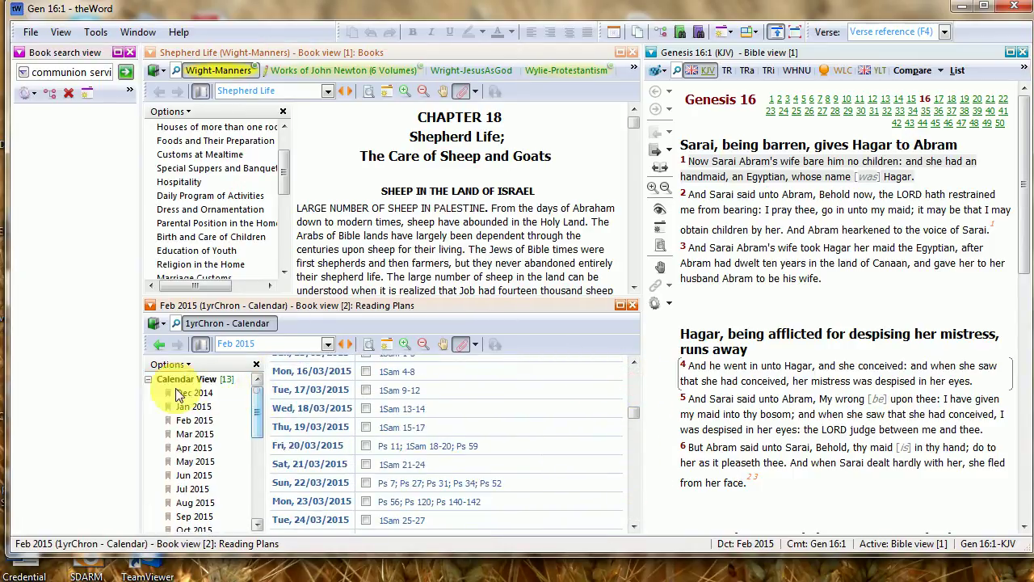
pyautogui.click(149, 379)
pyautogui.click(149, 393)
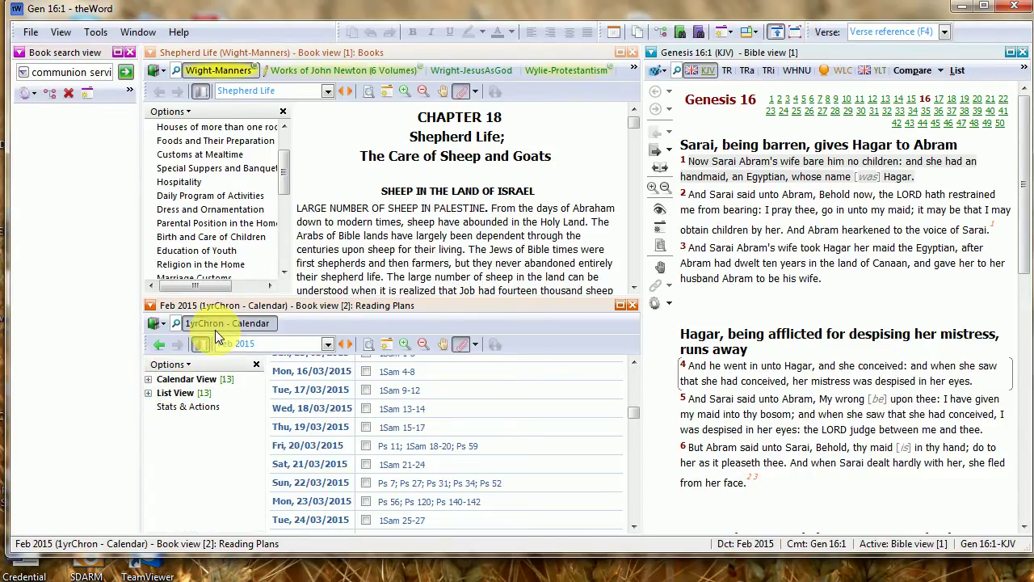
# - Browse the calendar to June 2015, then jump back to today's reading
pyautogui.click(148, 378)
pyautogui.click(191, 392)
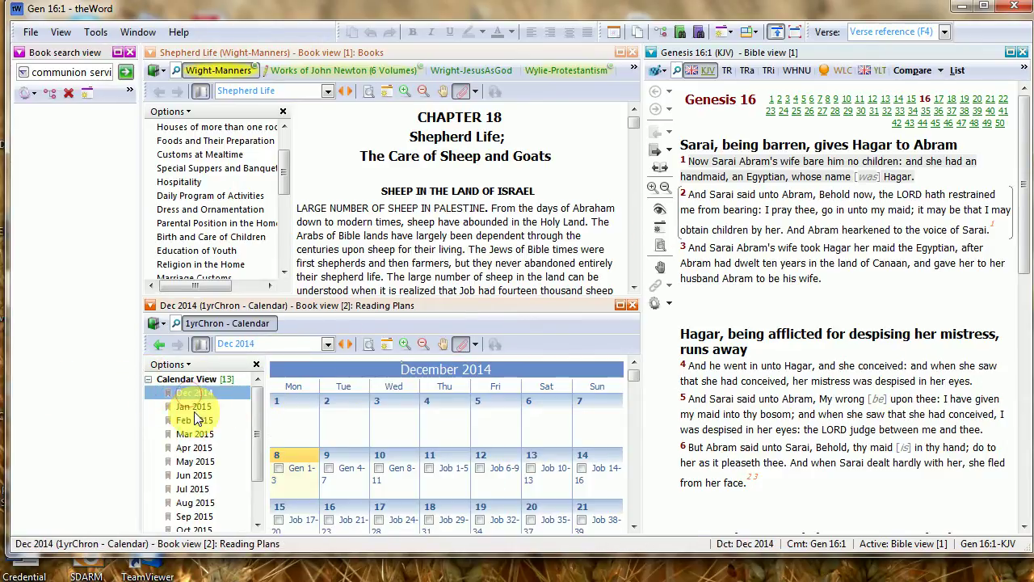
pyautogui.click(202, 476)
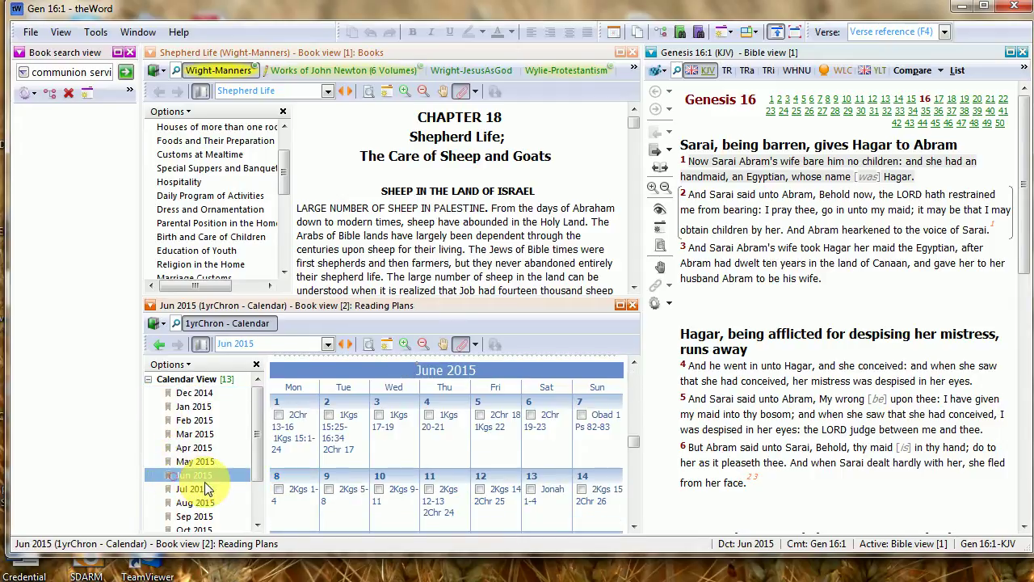
pyautogui.rightClick(232, 323)
pyautogui.click(254, 360)
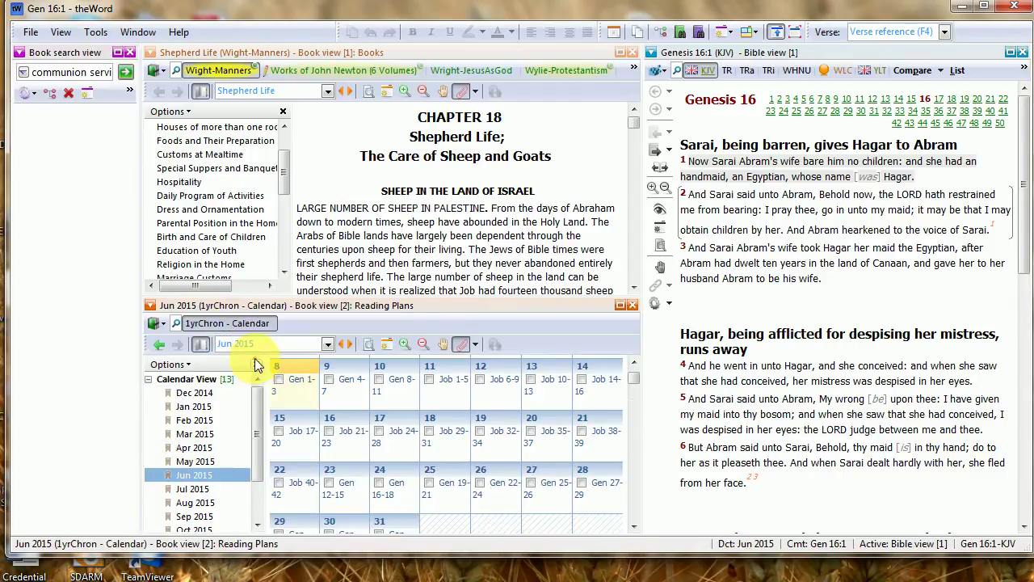
# - Read the day-8 passage Genesis 1–3 through to chapter 3's end, marking it finished
pyautogui.click(302, 390)
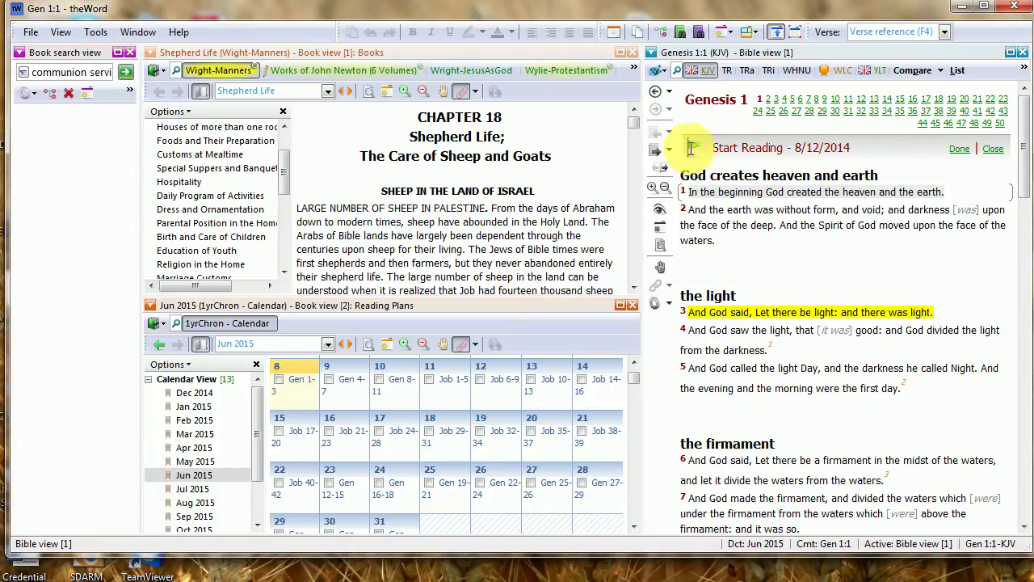
pyautogui.moveTo(1023, 161); pyautogui.dragTo(1024, 529)
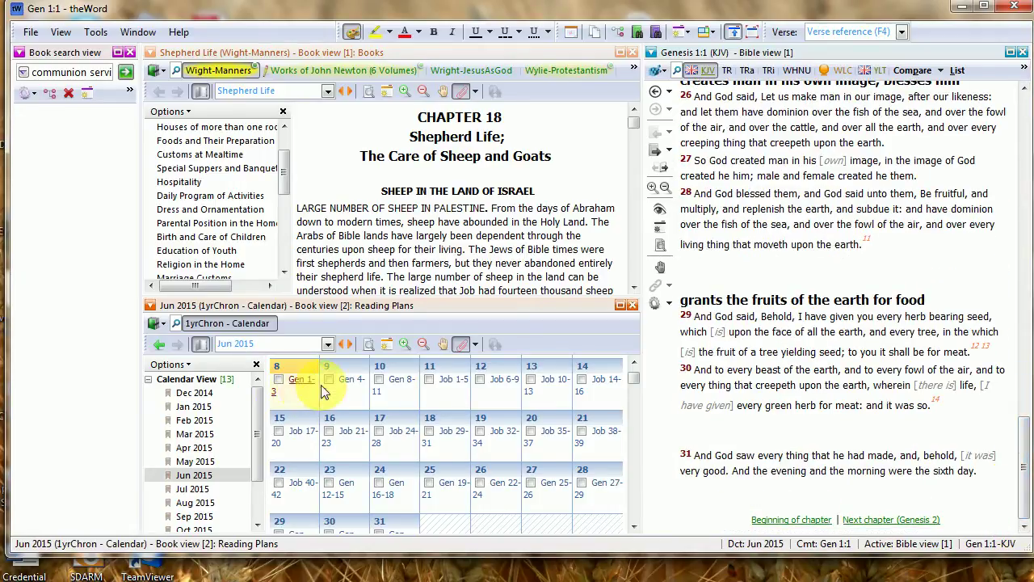
pyautogui.click(879, 521)
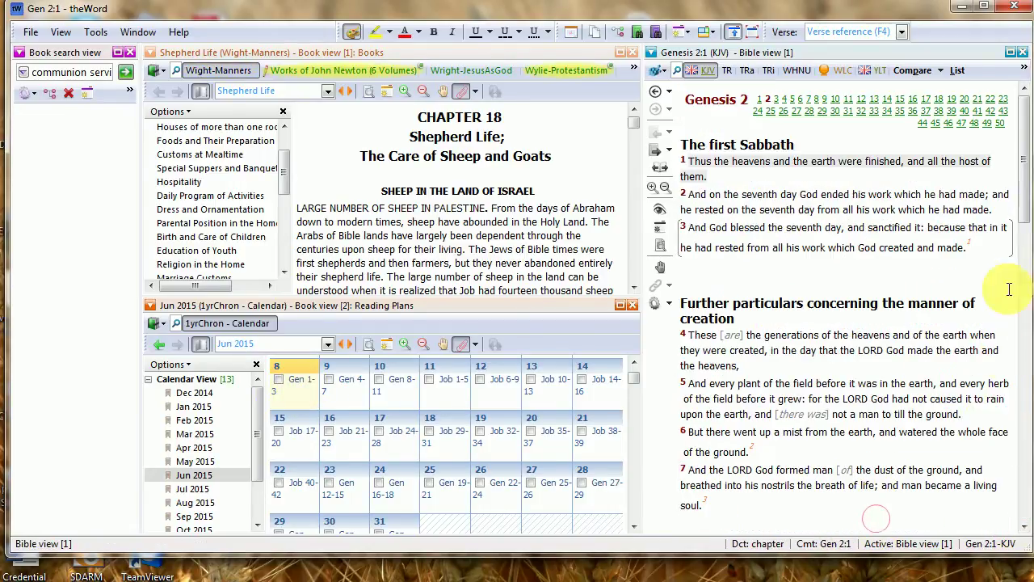
pyautogui.moveTo(1030, 194); pyautogui.dragTo(1020, 202)
pyautogui.scroll(-10, 1020, 202)
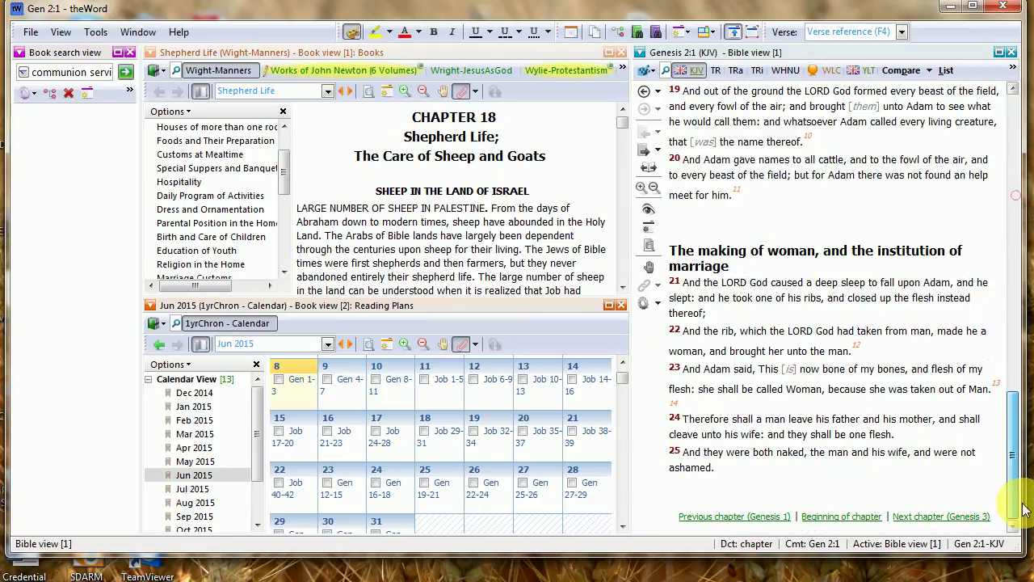
pyautogui.click(921, 518)
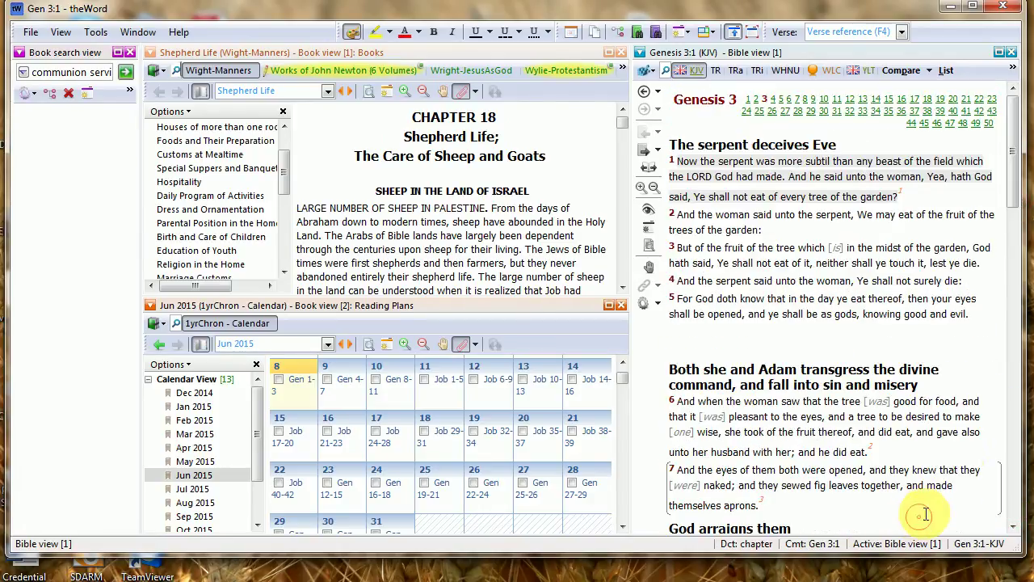
pyautogui.scroll(-6, 1008, 401)
pyautogui.moveTo(1008, 401); pyautogui.dragTo(1008, 491)
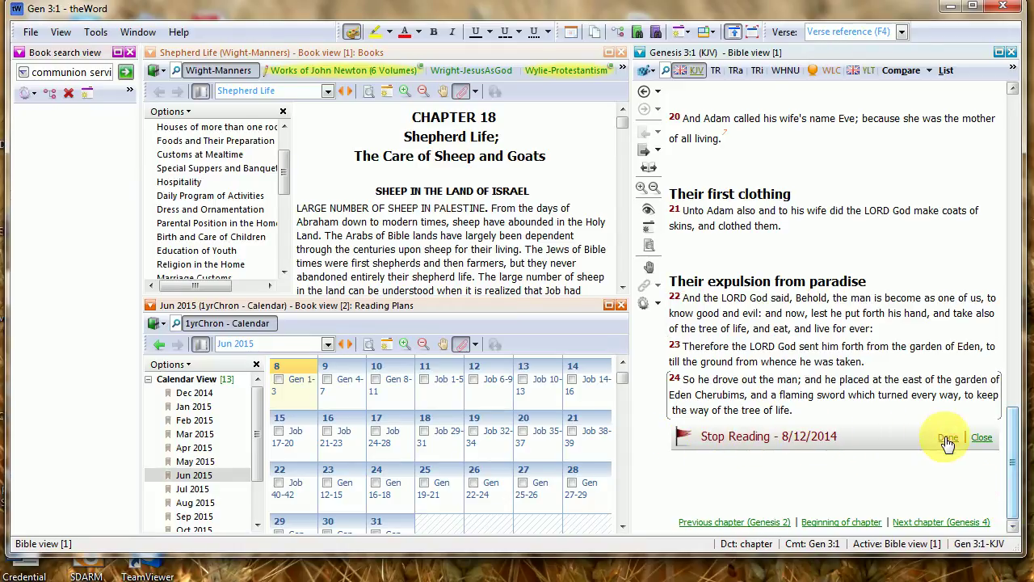
pyautogui.click(980, 439)
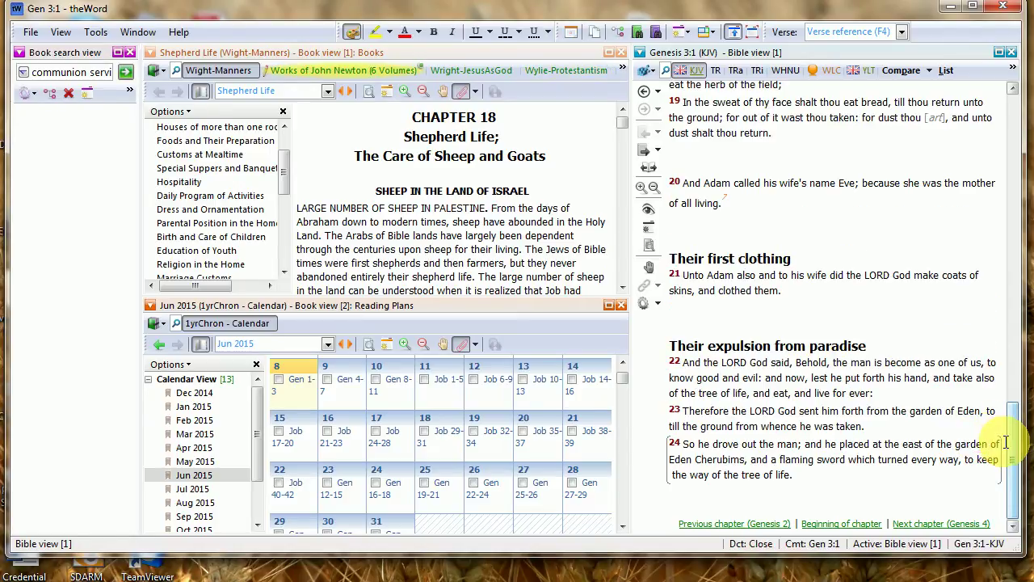
# - Mark the day-8 Gen 1-3 reading as done and tick its calendar checkbox
pyautogui.moveTo(1012, 442); pyautogui.dragTo(1013, 55)
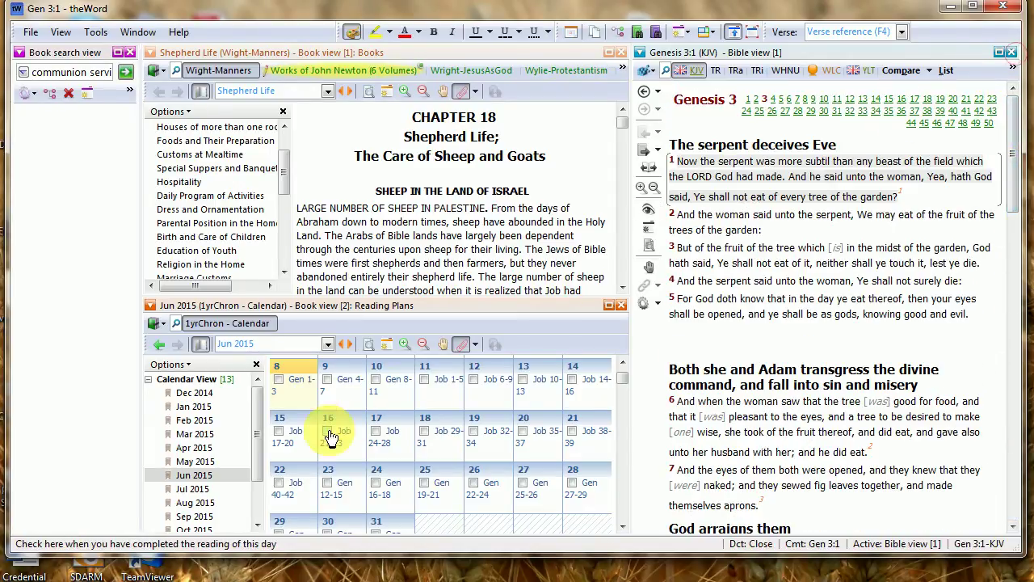
pyautogui.click(300, 380)
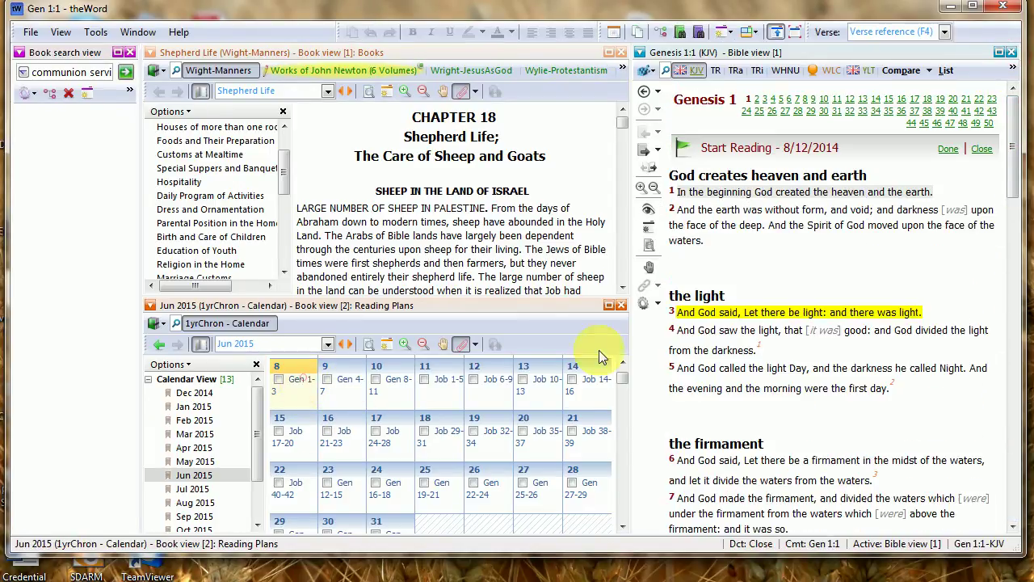
pyautogui.click(945, 151)
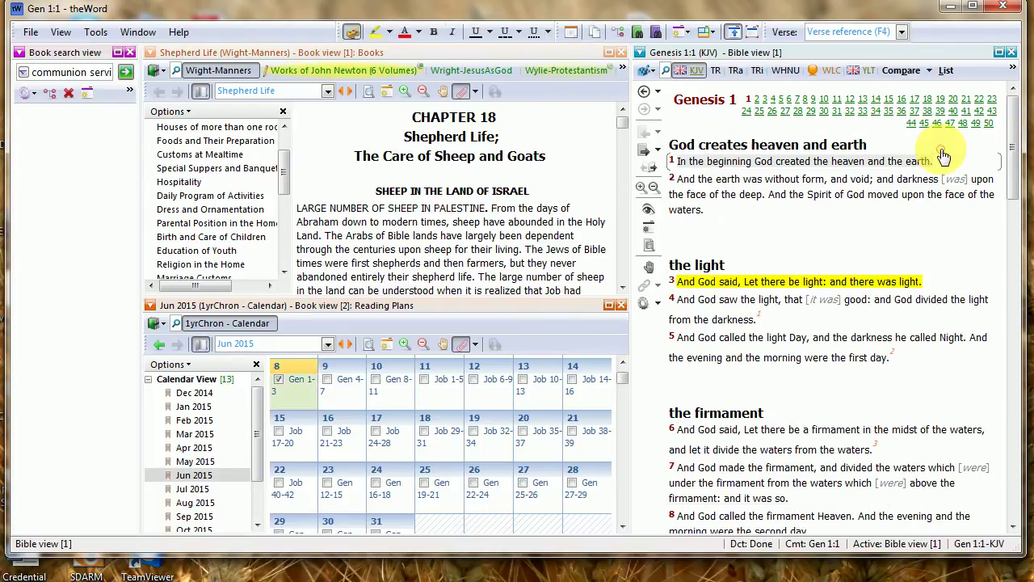
pyautogui.click(278, 379)
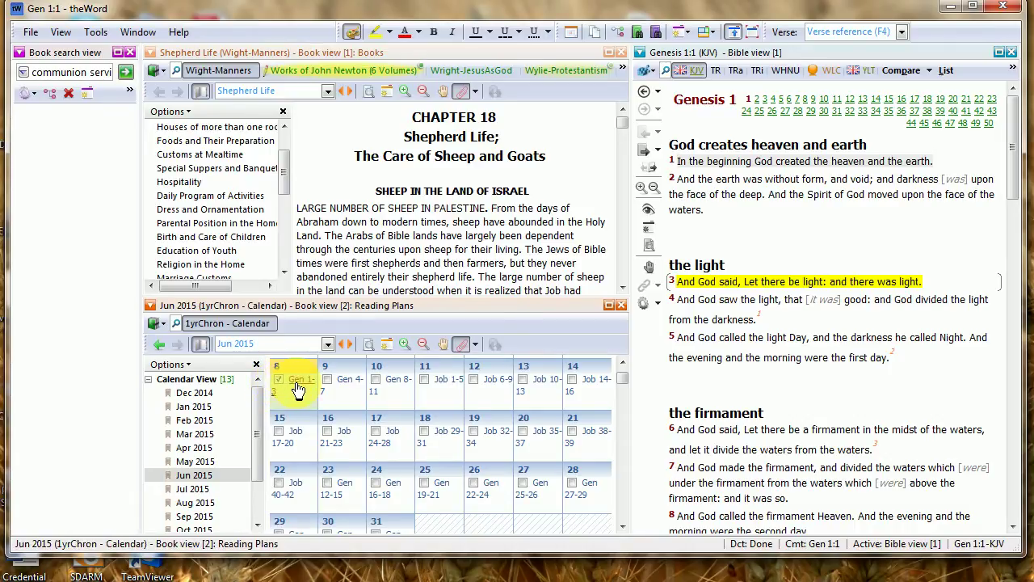
# - Tick the readings for days 9 through 14 as completed
pyautogui.click(327, 378)
pyautogui.click(375, 379)
pyautogui.click(424, 379)
pyautogui.click(473, 379)
pyautogui.click(522, 379)
pyautogui.click(572, 378)
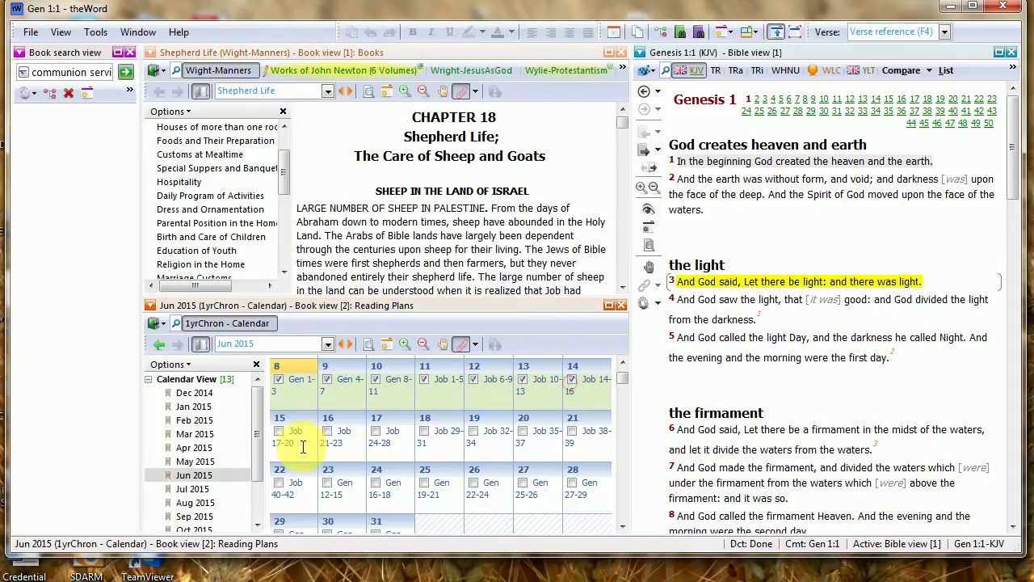
# - Tick the readings for days 15 through 18, ending at Job 29-31, as completed
pyautogui.click(279, 430)
pyautogui.click(327, 431)
pyautogui.click(375, 431)
pyautogui.click(424, 431)
pyautogui.scroll(-2, 263, 476)
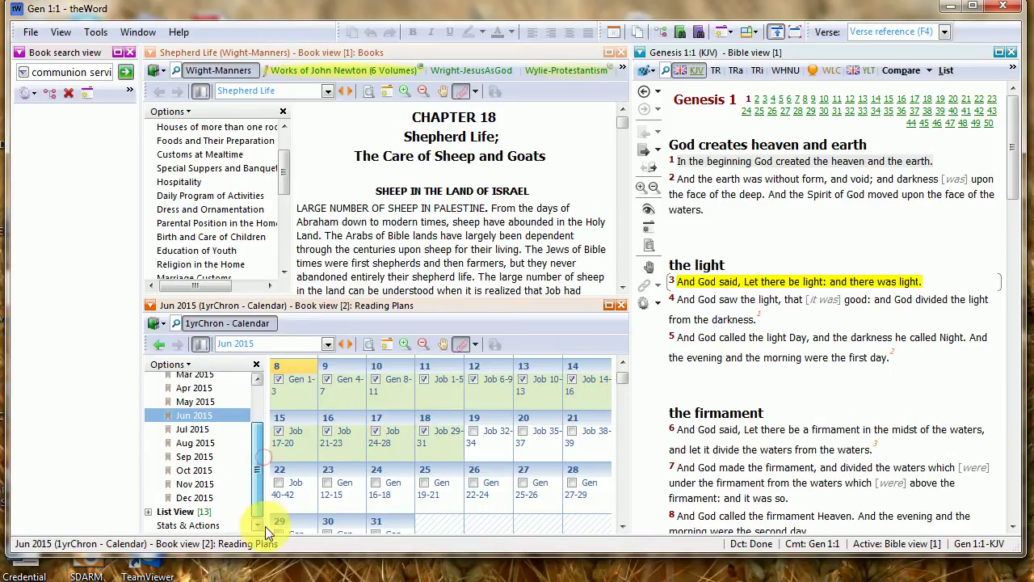
pyautogui.scroll(5, 261, 392)
# - Collapse the months list, heighten the plan pane, and show Stats & Actions: 11 of 365 done (3.0%)
pyautogui.click(149, 379)
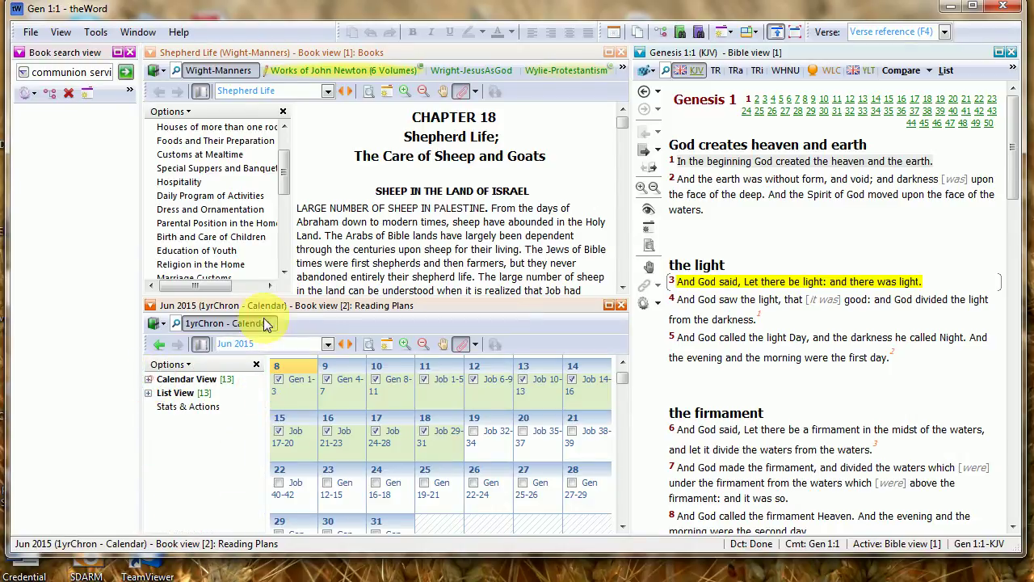
pyautogui.moveTo(299, 296); pyautogui.dragTo(348, 188)
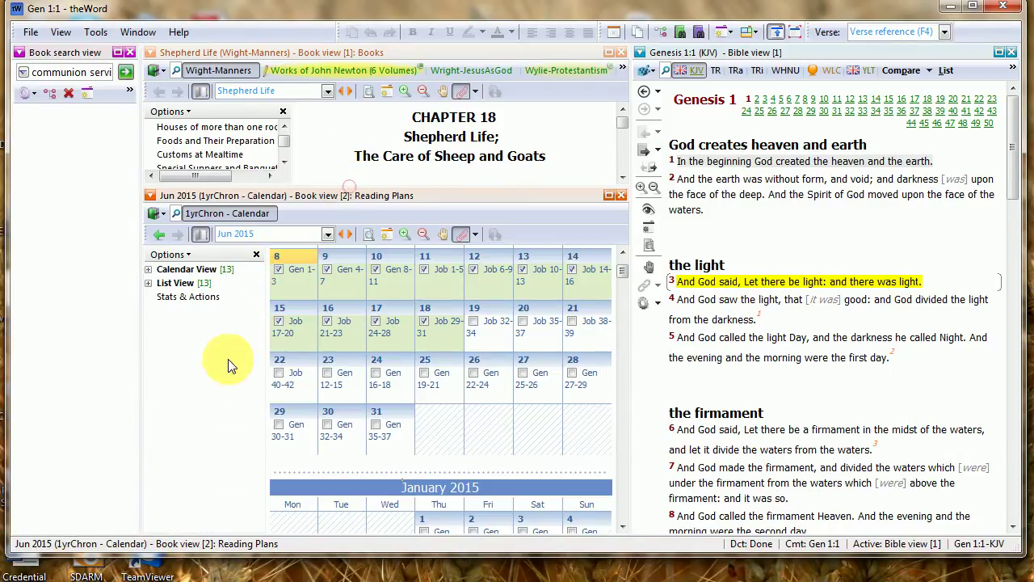
pyautogui.click(175, 297)
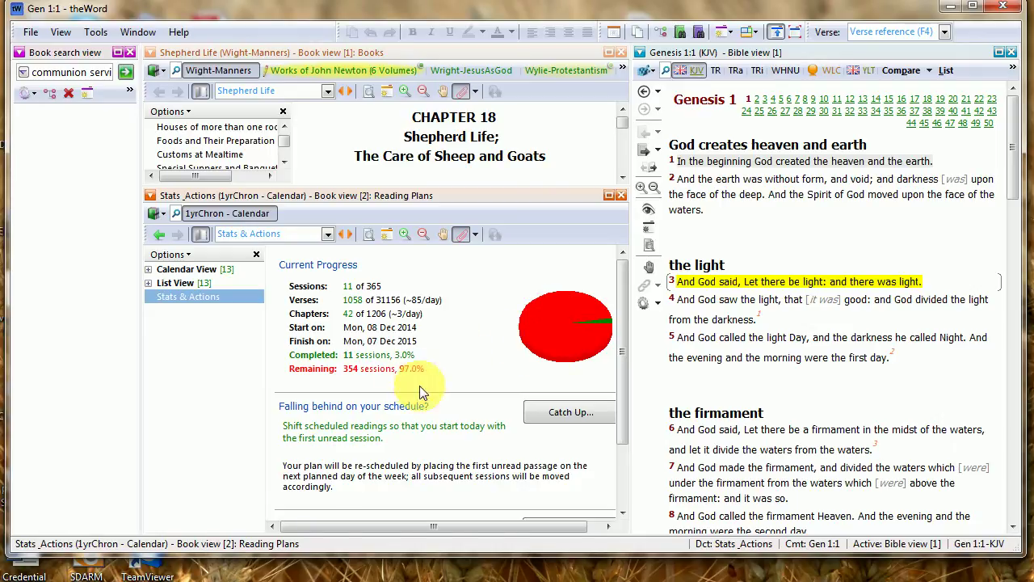
pyautogui.moveTo(619, 353)
pyautogui.mouseDown()
pyautogui.moveTo(626, 394)
pyautogui.moveTo(628, 352)
pyautogui.mouseUp()
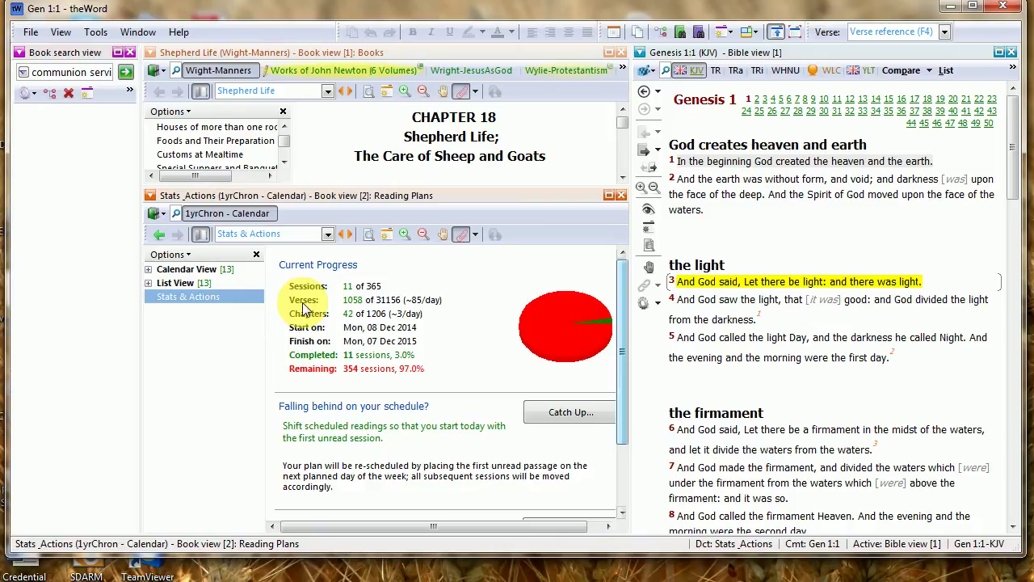
# - Catch the reading plan up so its schedule starts from today
pyautogui.click(557, 420)
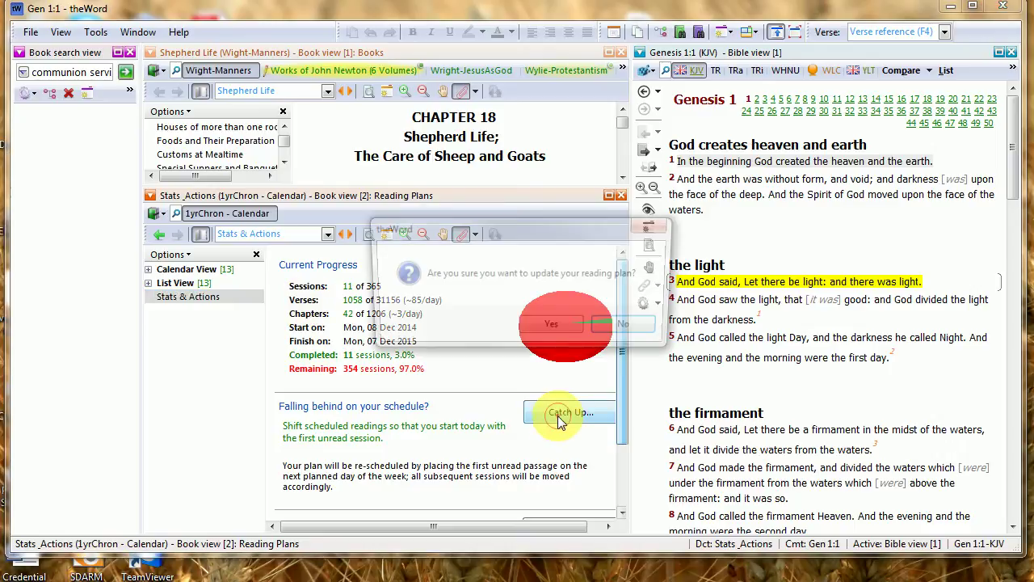
pyautogui.click(536, 331)
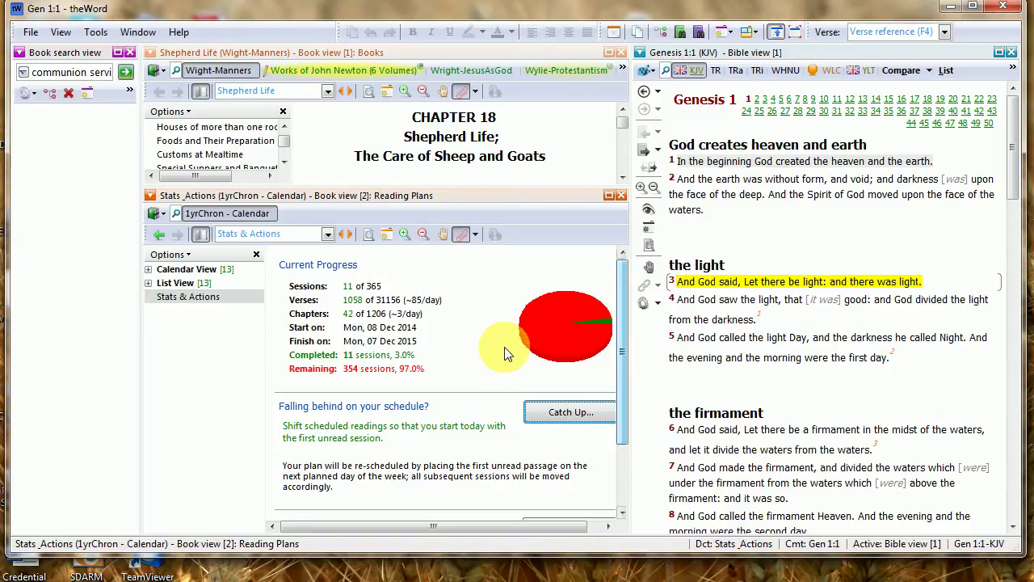
pyautogui.scroll(-2, 618, 483)
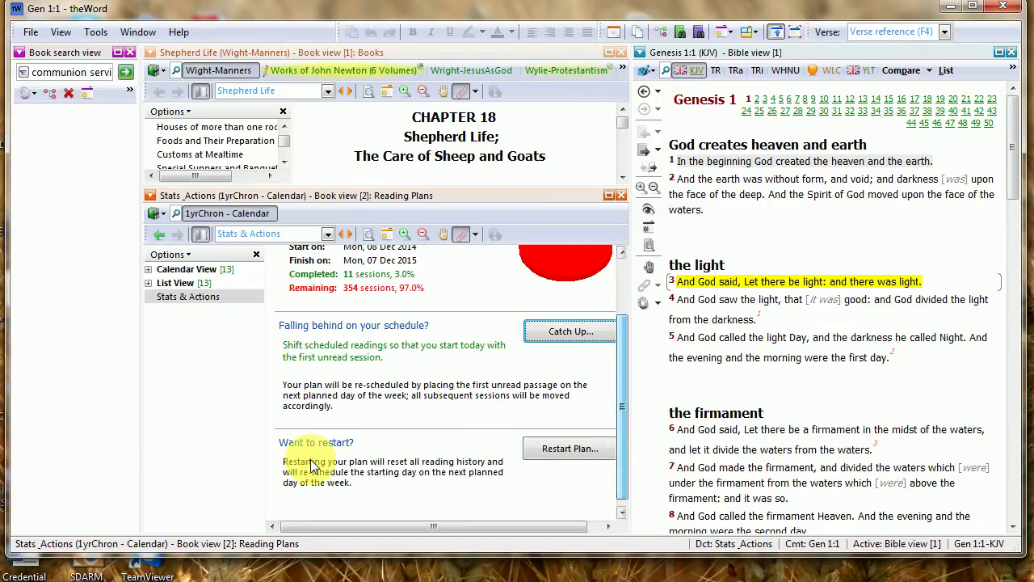
# - Restart the reading plan, resetting progress to 0 of 365 sessions with 365 remaining
pyautogui.click(547, 452)
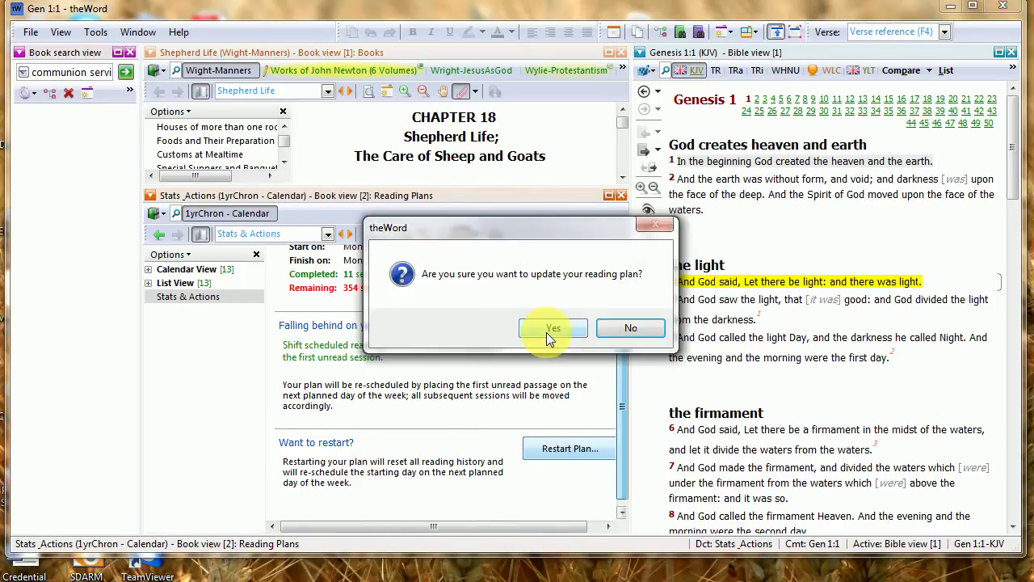
pyautogui.click(549, 333)
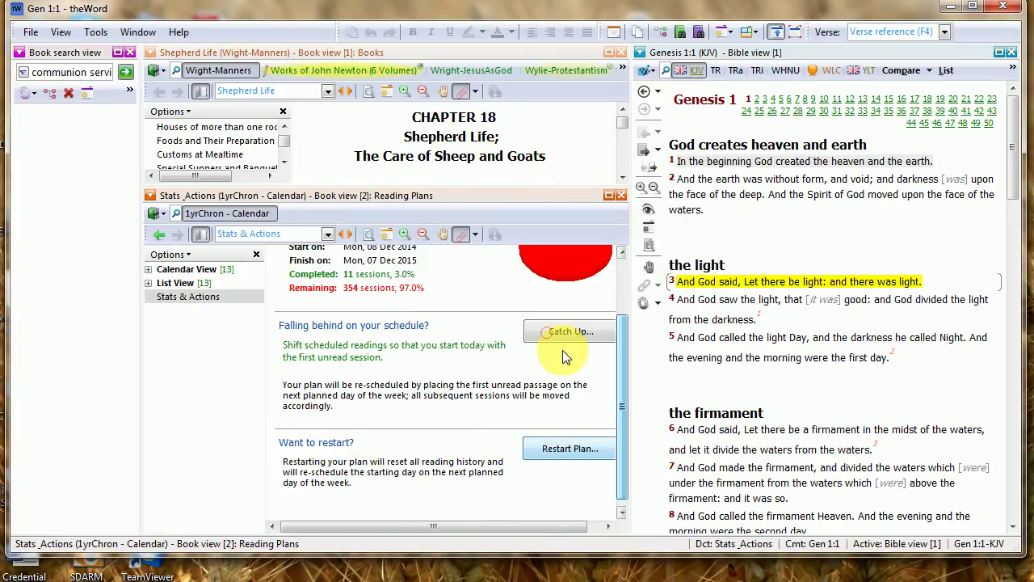
pyautogui.click(623, 407)
pyautogui.moveTo(623, 410); pyautogui.dragTo(632, 329)
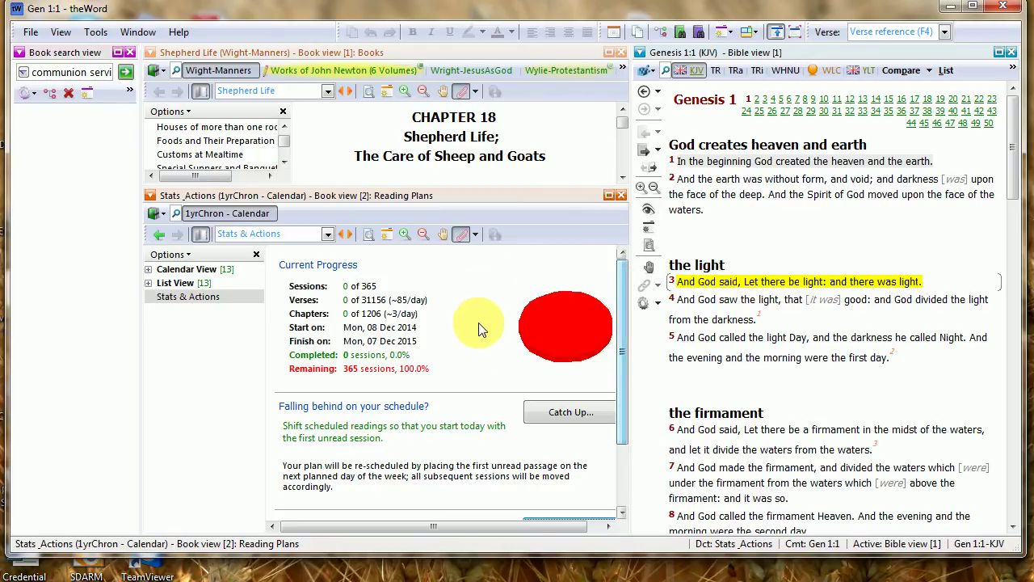
pyautogui.moveTo(624, 337); pyautogui.dragTo(613, 294)
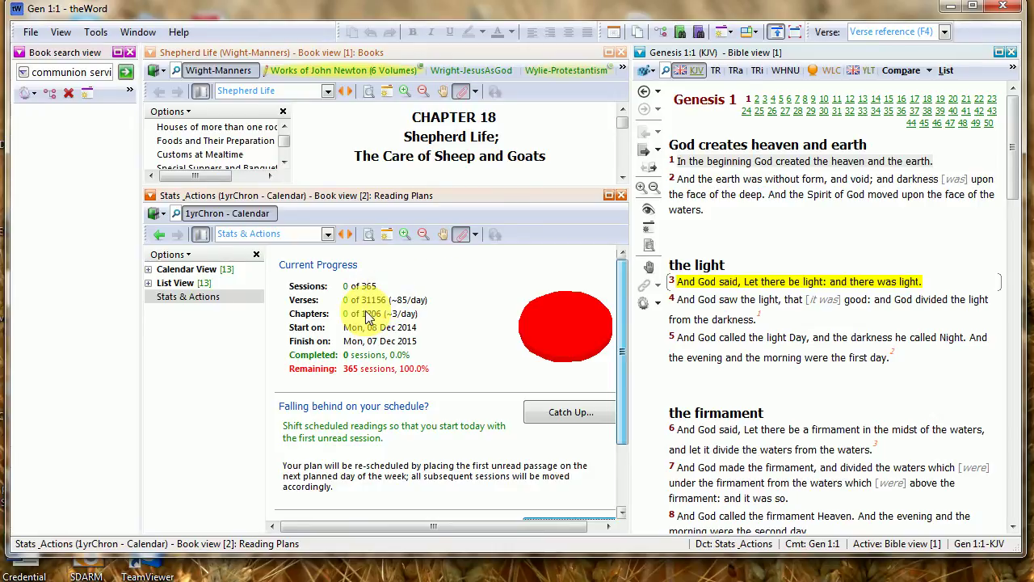
pyautogui.moveTo(628, 300)
pyautogui.mouseDown()
pyautogui.moveTo(634, 370)
pyautogui.moveTo(619, 283)
pyautogui.mouseUp()
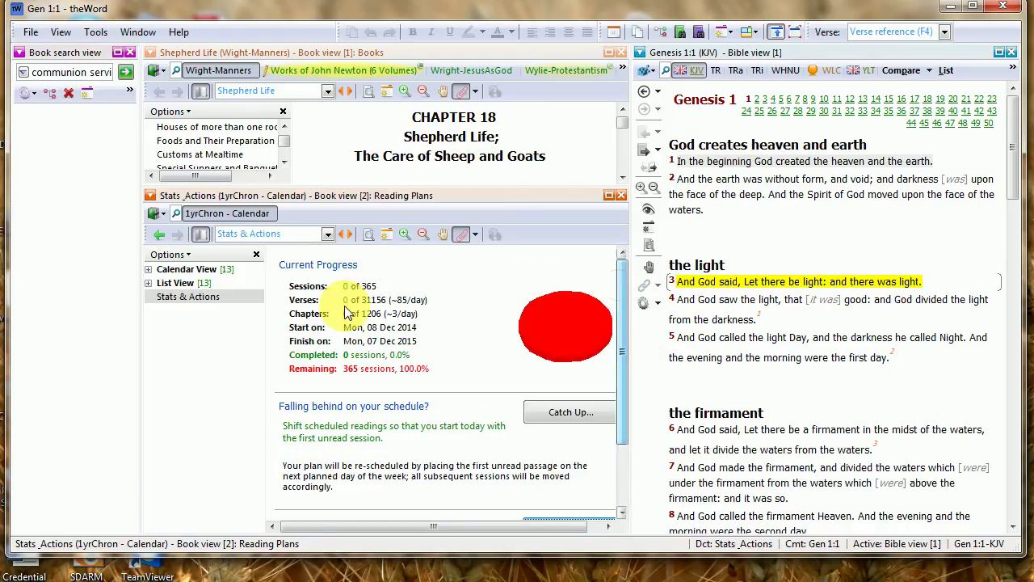